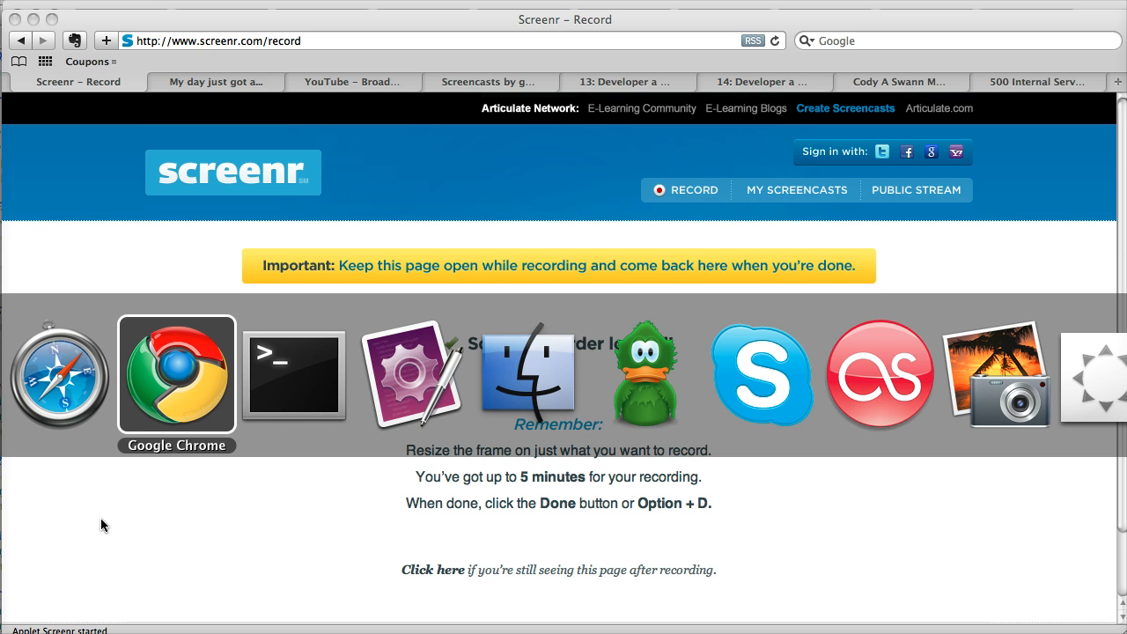
Switch to Google Chrome, show the past newsletters on the live Newsletter page and close the developer console.
click(192, 413)
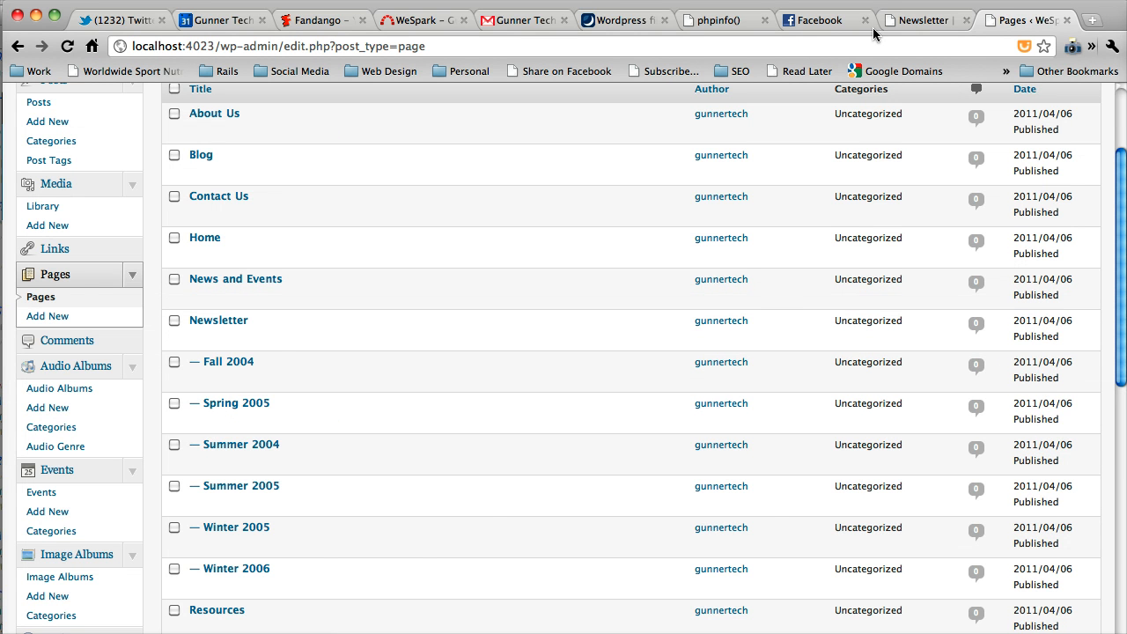
click(914, 21)
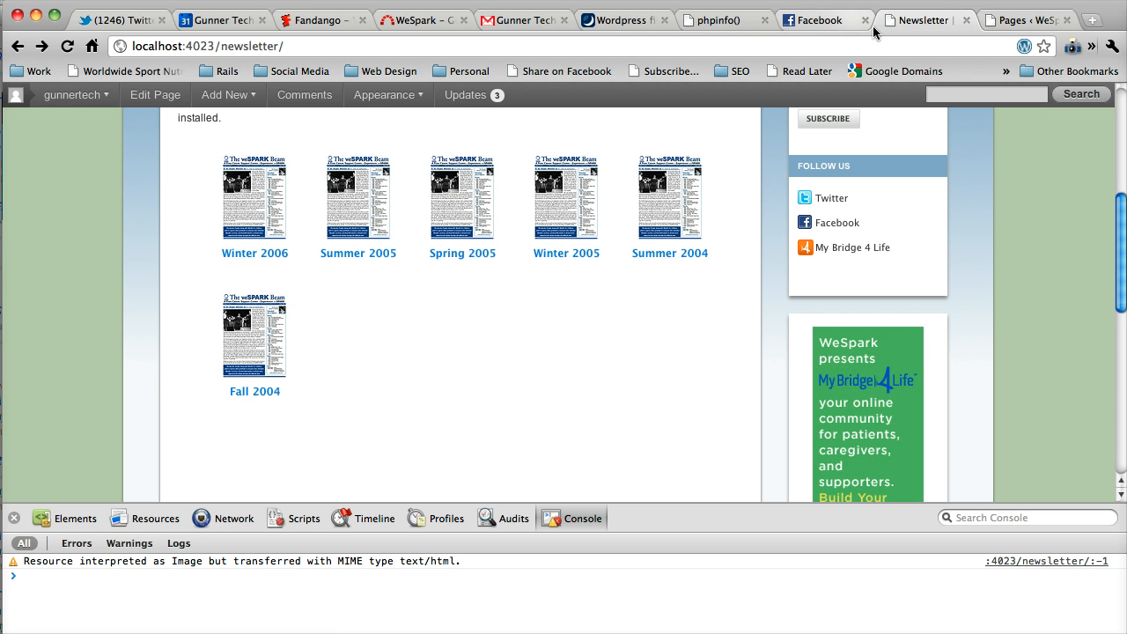
click(983, 25)
click(920, 21)
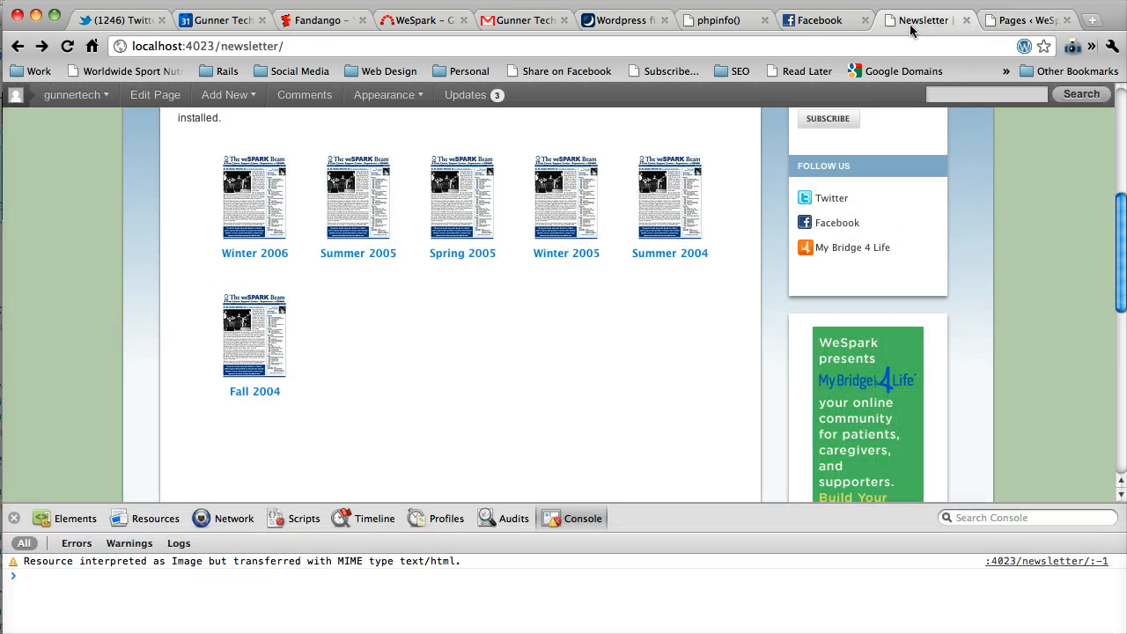
scroll(577, 222, up, 3)
scroll(576, 221, down, 1)
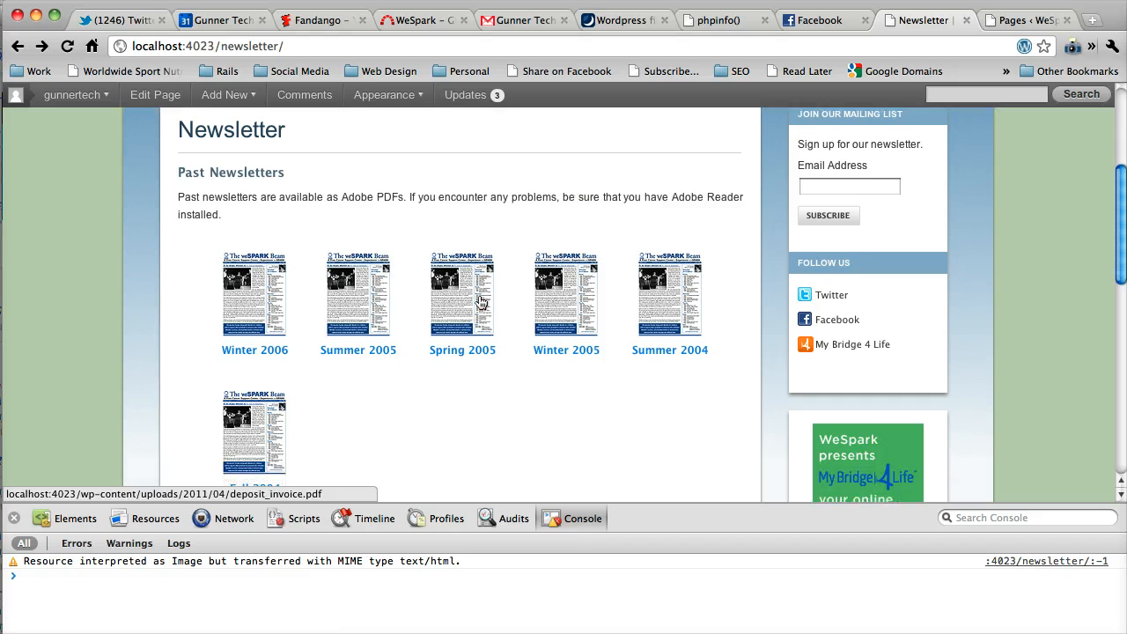
click(12, 516)
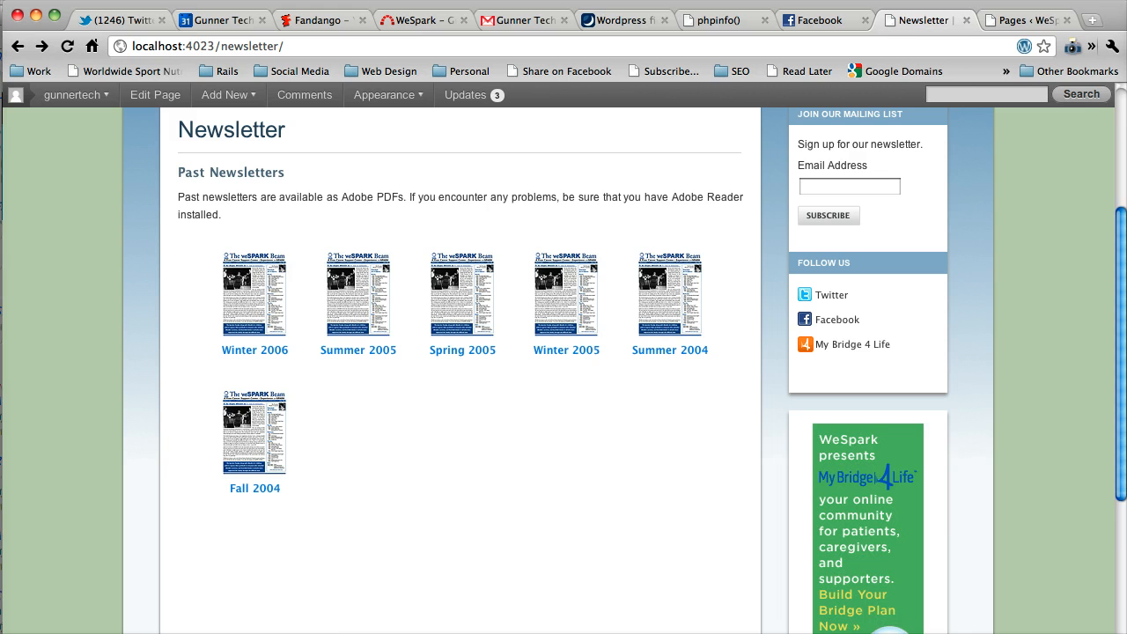
drag(1126, 633, 1122, 633)
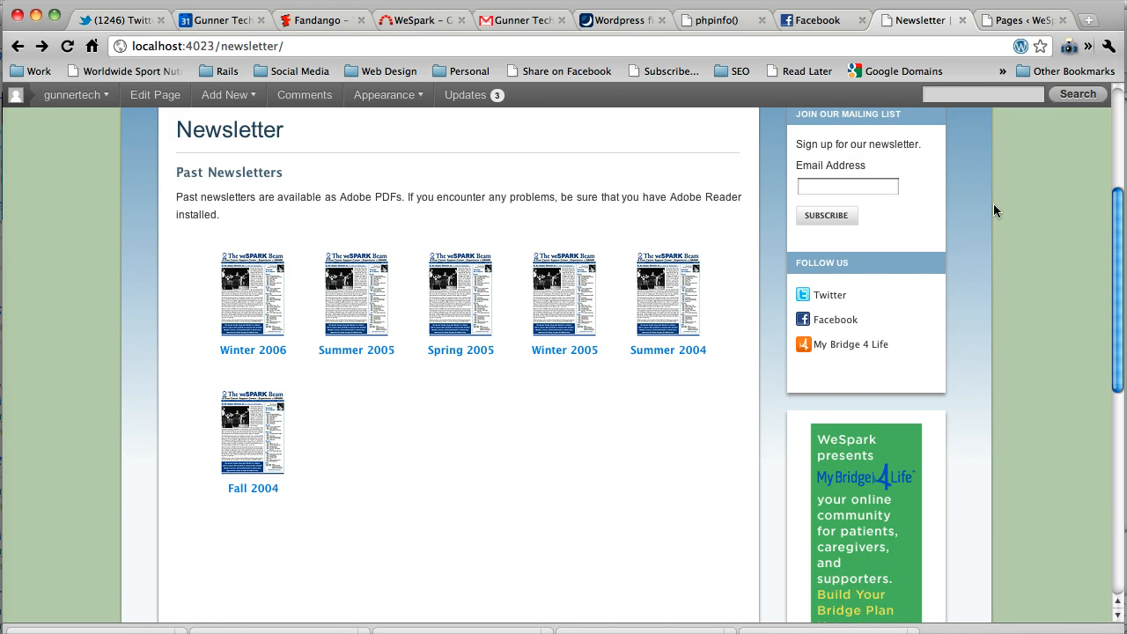
Open the Newsletter page for editing from the WordPress pages list and highlight its paragraph about Adobe PDFs.
click(1021, 20)
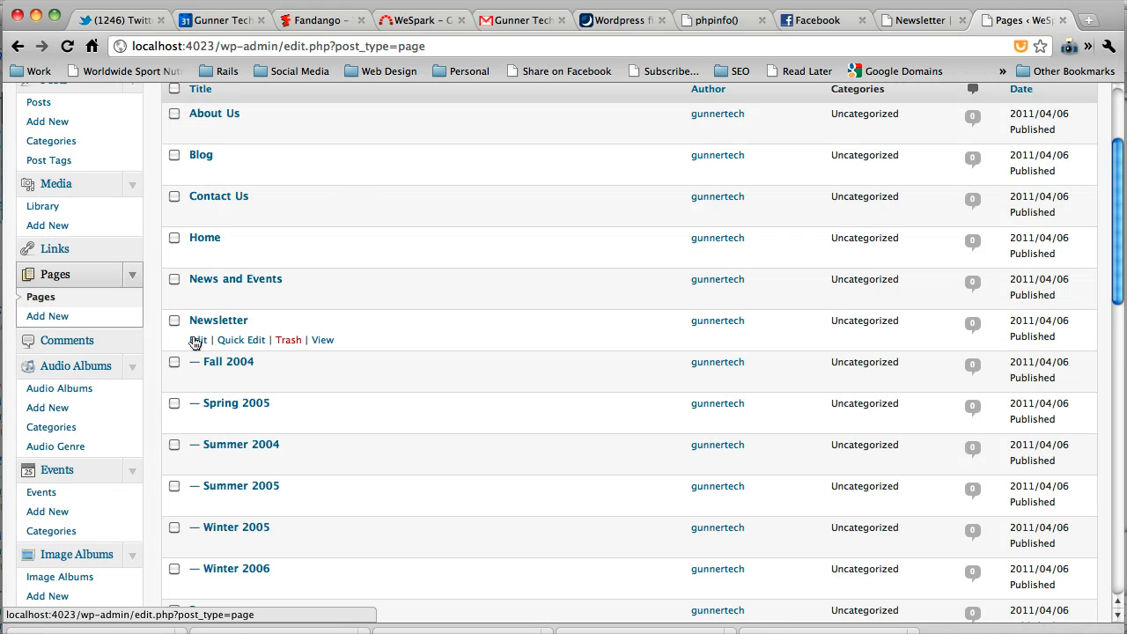
click(196, 340)
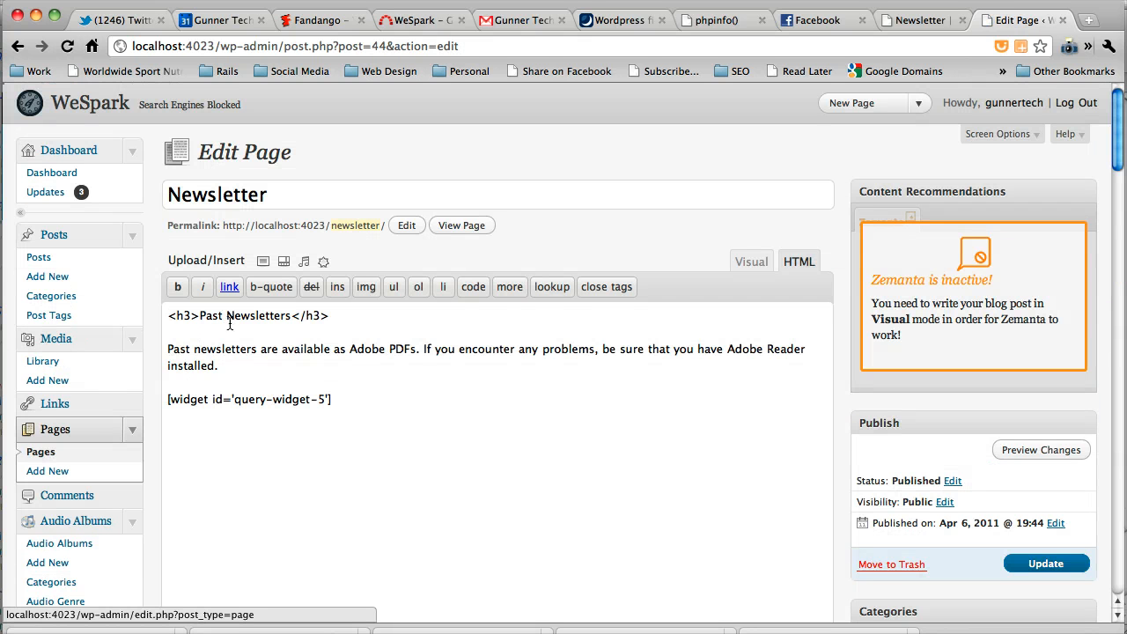
click(189, 326)
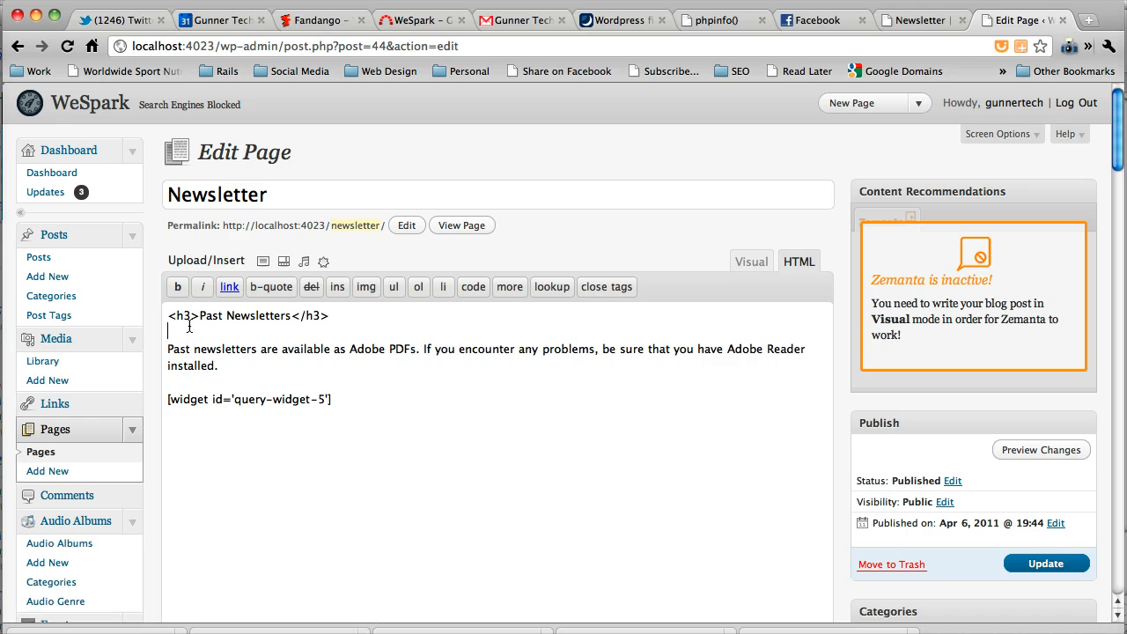
key(shift+Up)
key(Down)
key(Down)
key(Down)
key(shift+Up)
key(super+shift+Left)
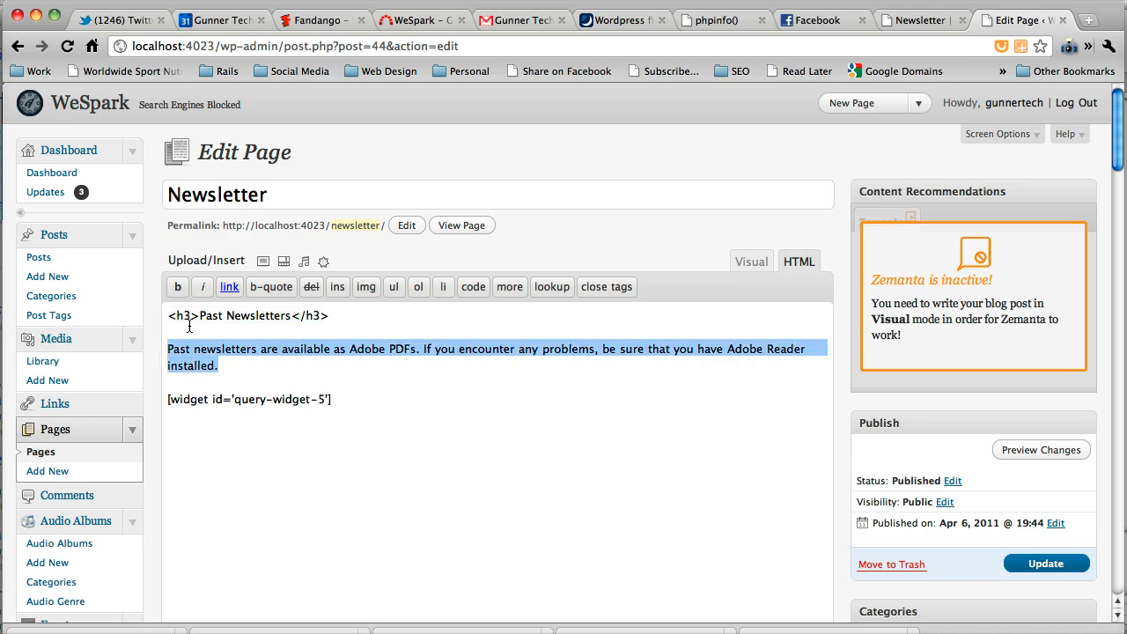
Select the whole shortcode [widget id='query-widget-5'] in the Newsletter page's content.
key(Down)
key(Down)
key(alt+shift+Right)
key(alt+shift+Right)
key(alt+shift+Right)
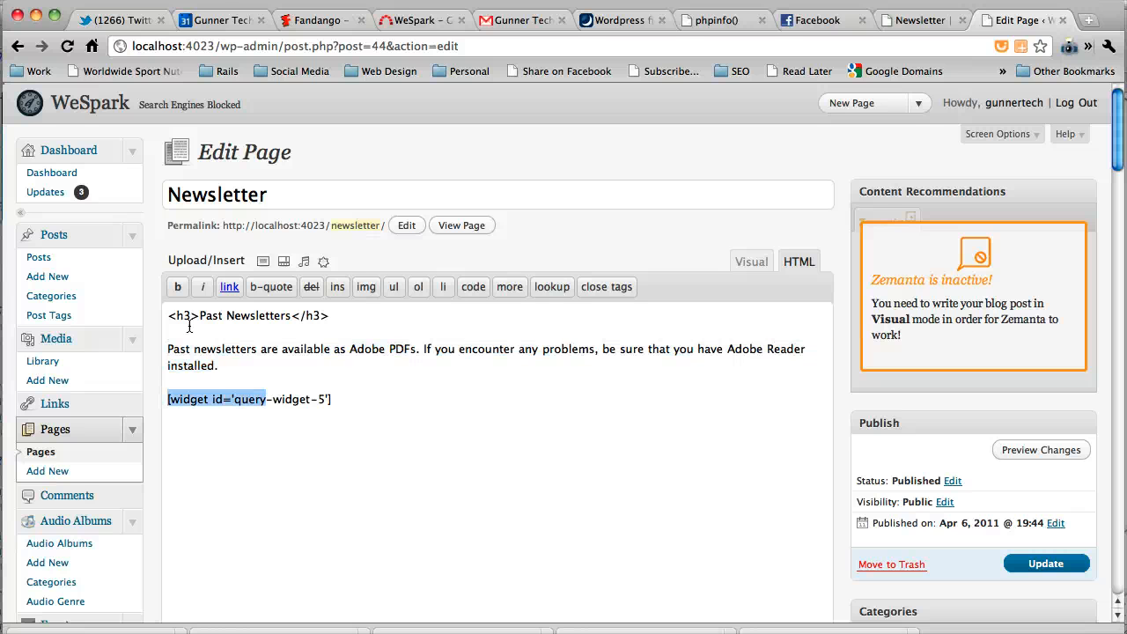
key(alt+shift+Right)
key(alt+shift+Right)
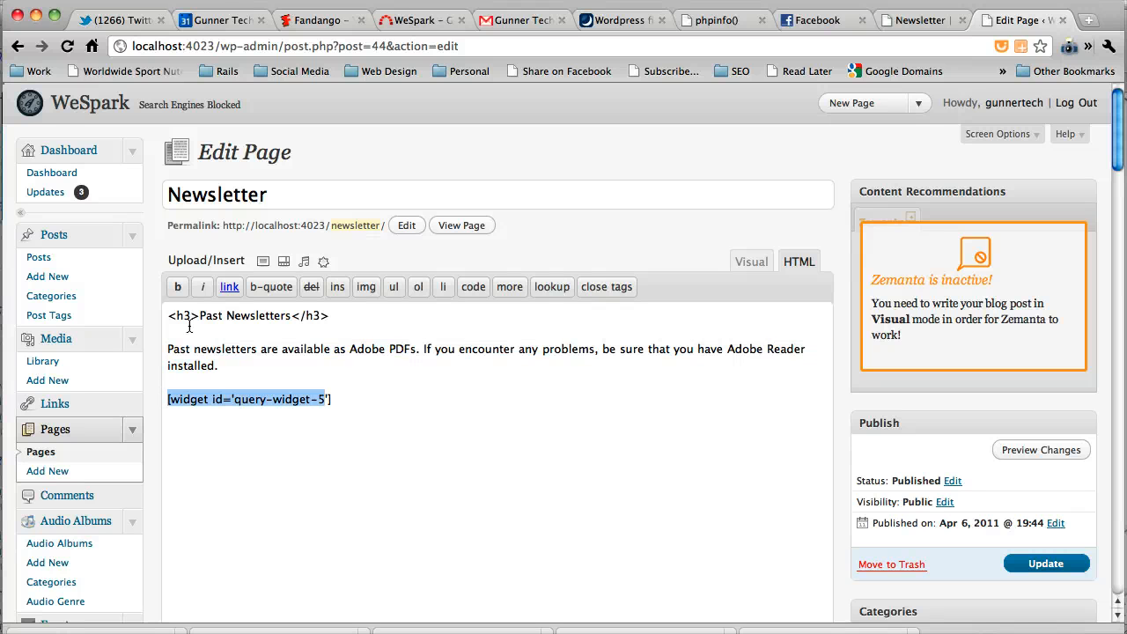
key(alt+shift+Right)
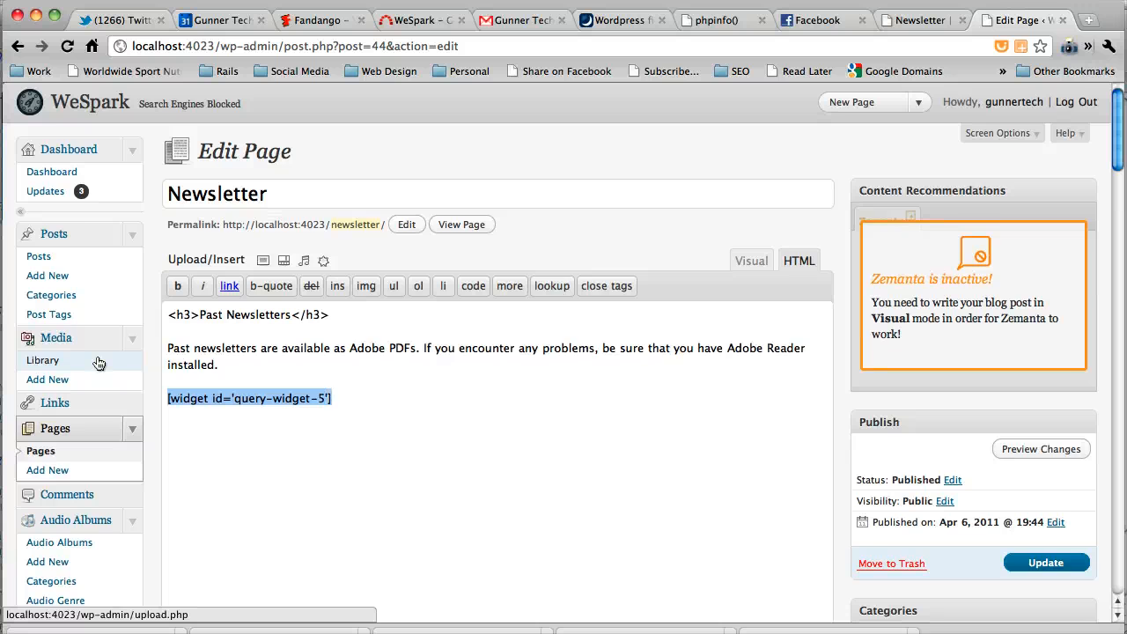
Look at the newsletter thumbnails on the live Newsletter page and return to its editing page.
key(alt+super+Left)
key(alt+super+Left)
key(alt+super+Left)
key(alt+super+Right)
key(alt+super+Right)
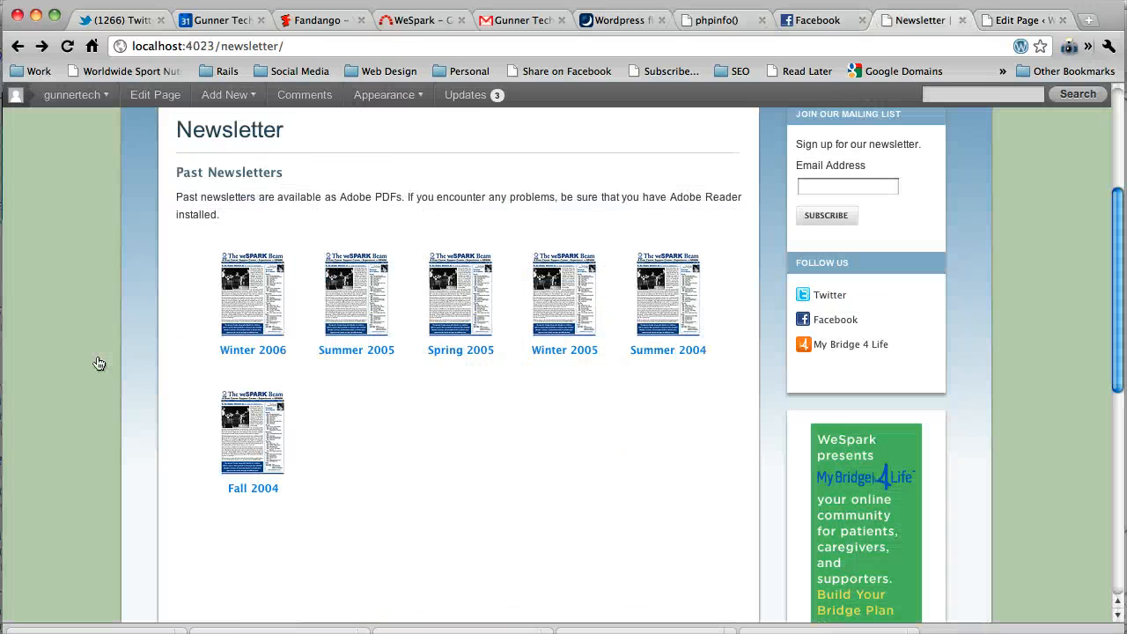
drag(344, 515, 220, 363)
click(184, 361)
key(alt+super+Right)
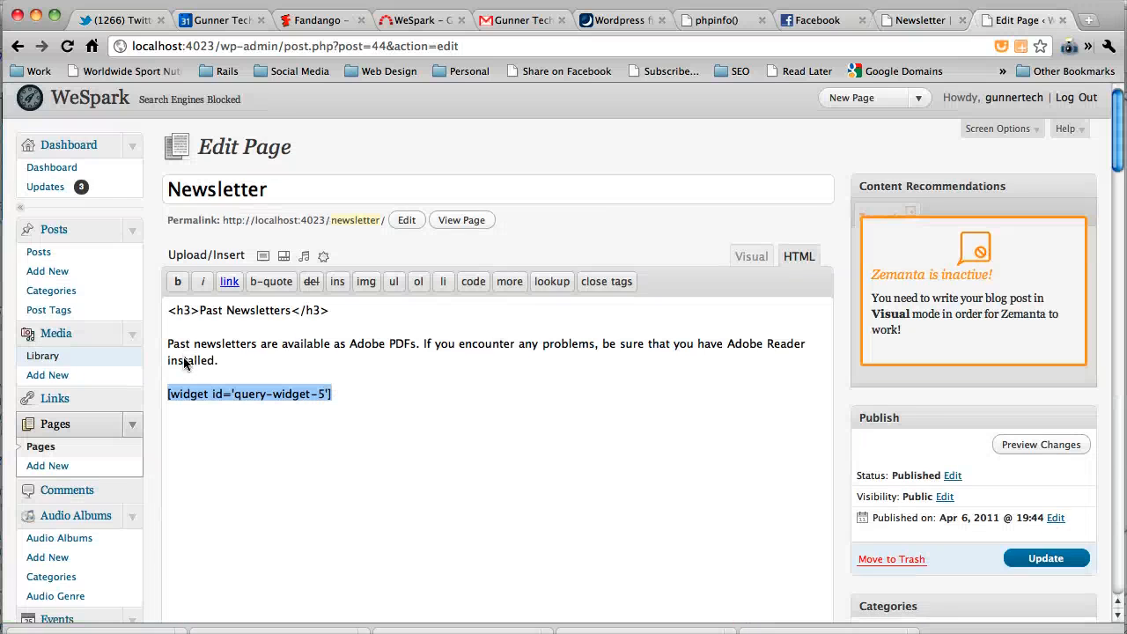
Open the Widgets administration page in a new browser tab.
scroll(88, 440, down, 15)
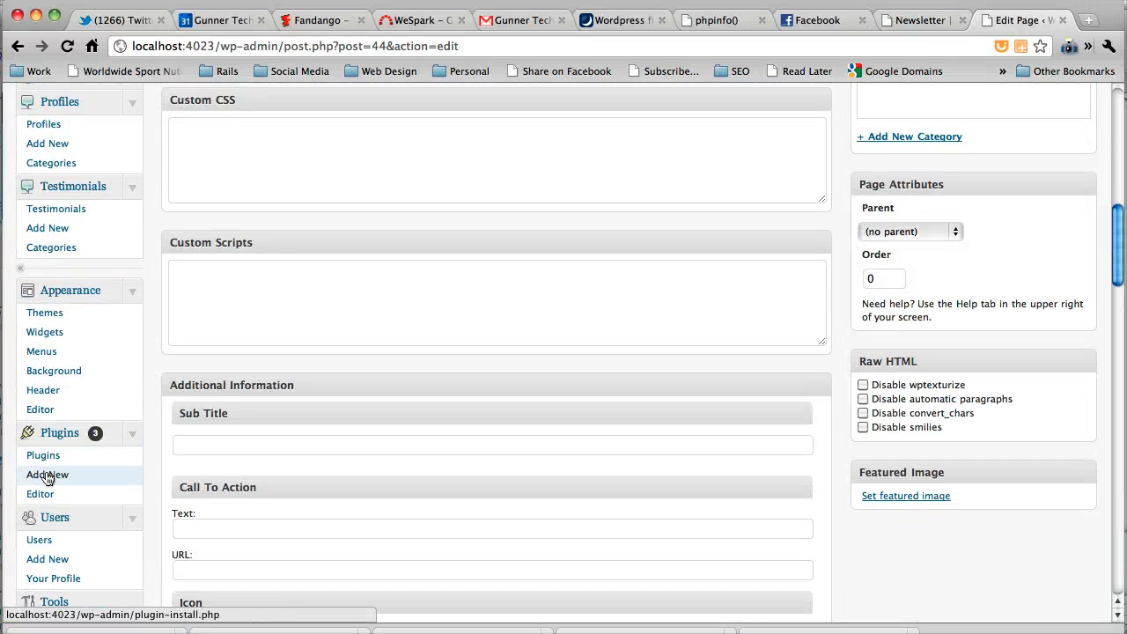
scroll(45, 473, down, 5)
scroll(47, 478, up, 4)
scroll(47, 478, up, 2)
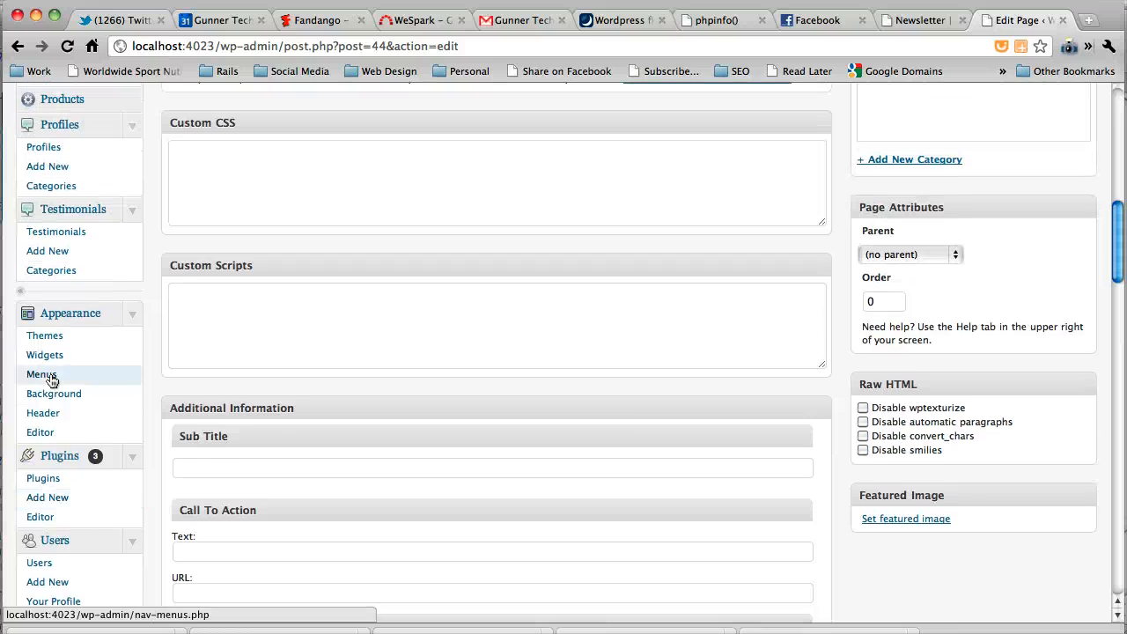
shift+super+click(51, 356)
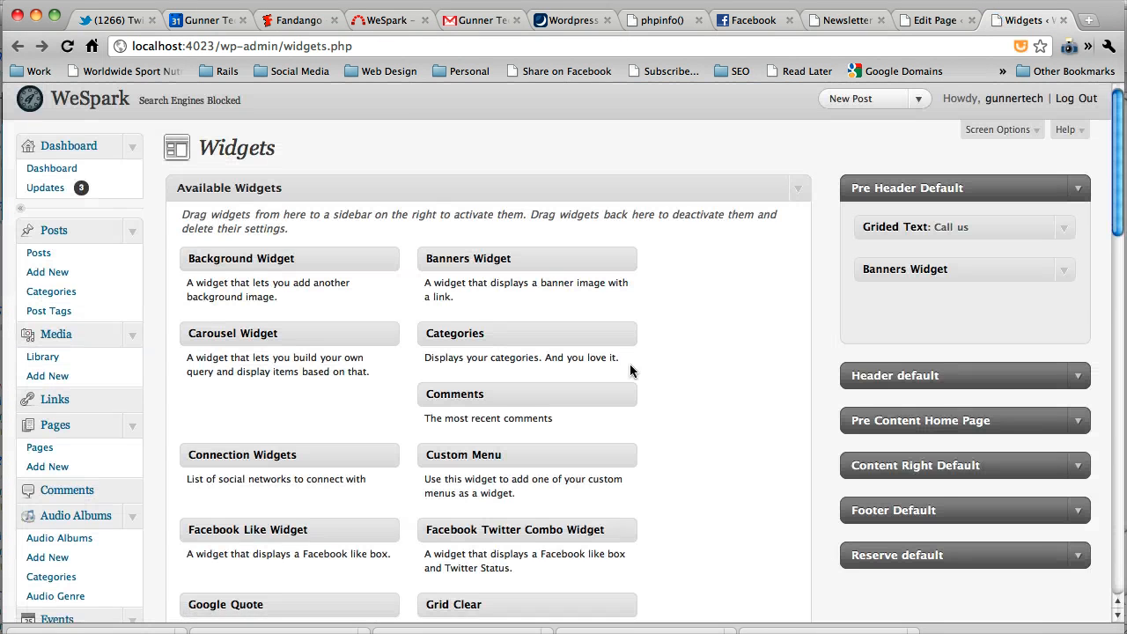
Expand the Newsletters query widget in the Reserve default sidebar and locate its shortcode.
scroll(630, 364, down, 2)
click(1080, 497)
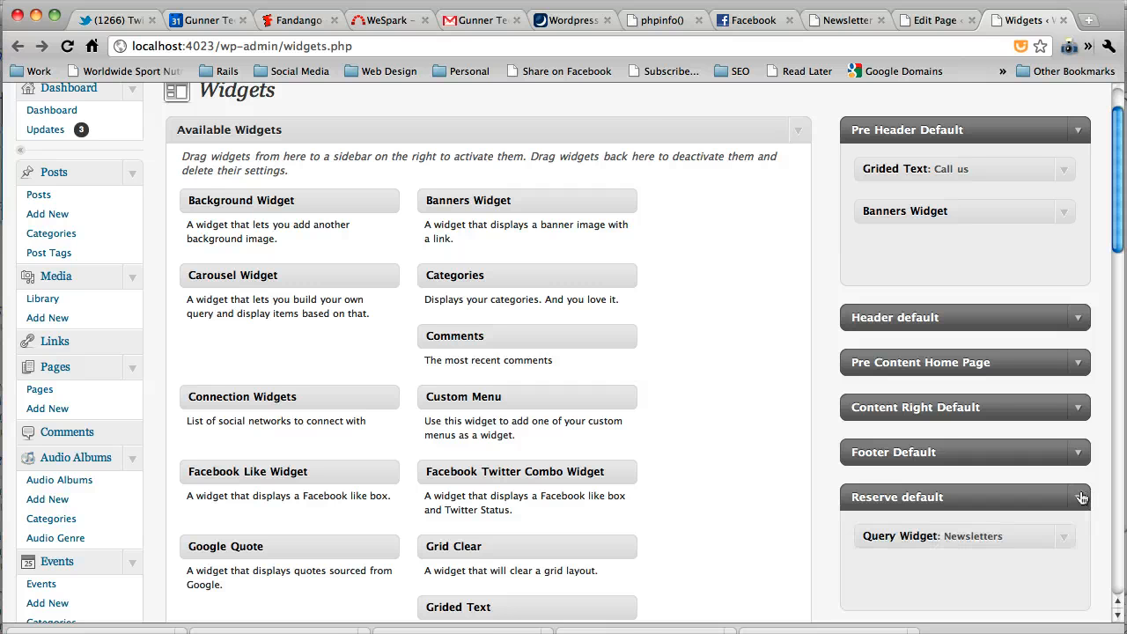
scroll(953, 532, down, 3)
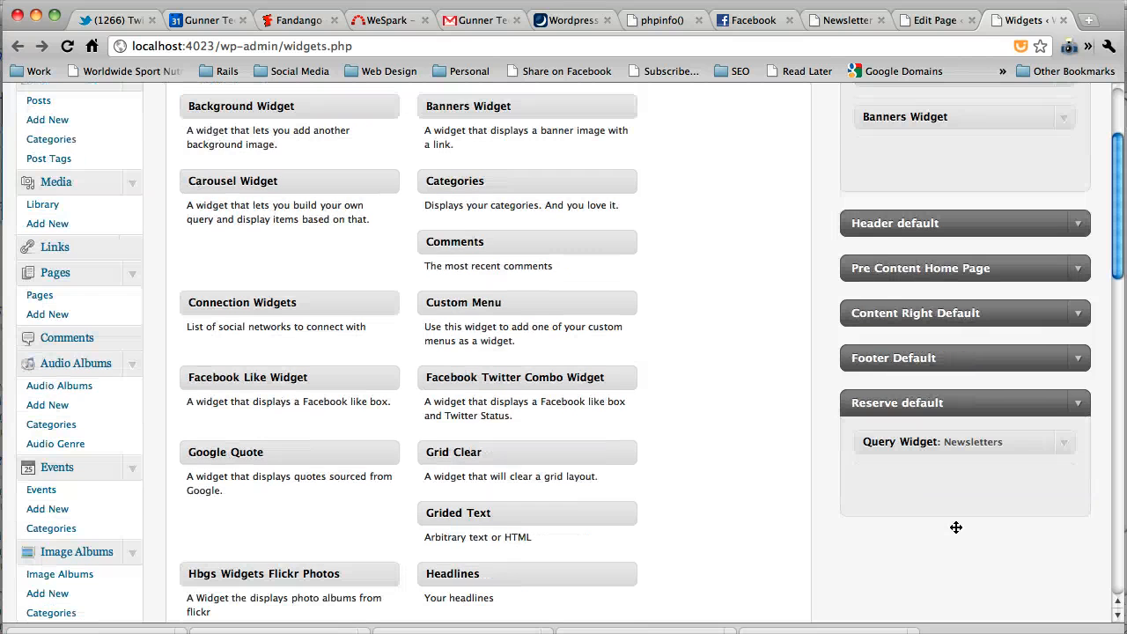
click(1065, 443)
scroll(1066, 449, down, 10)
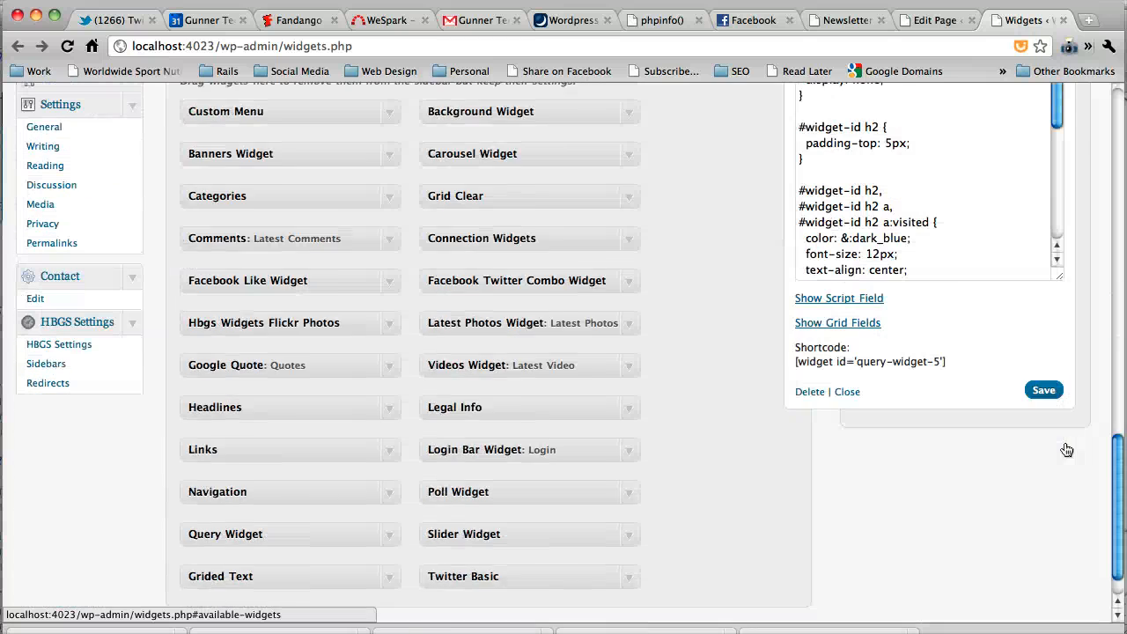
double_click(881, 319)
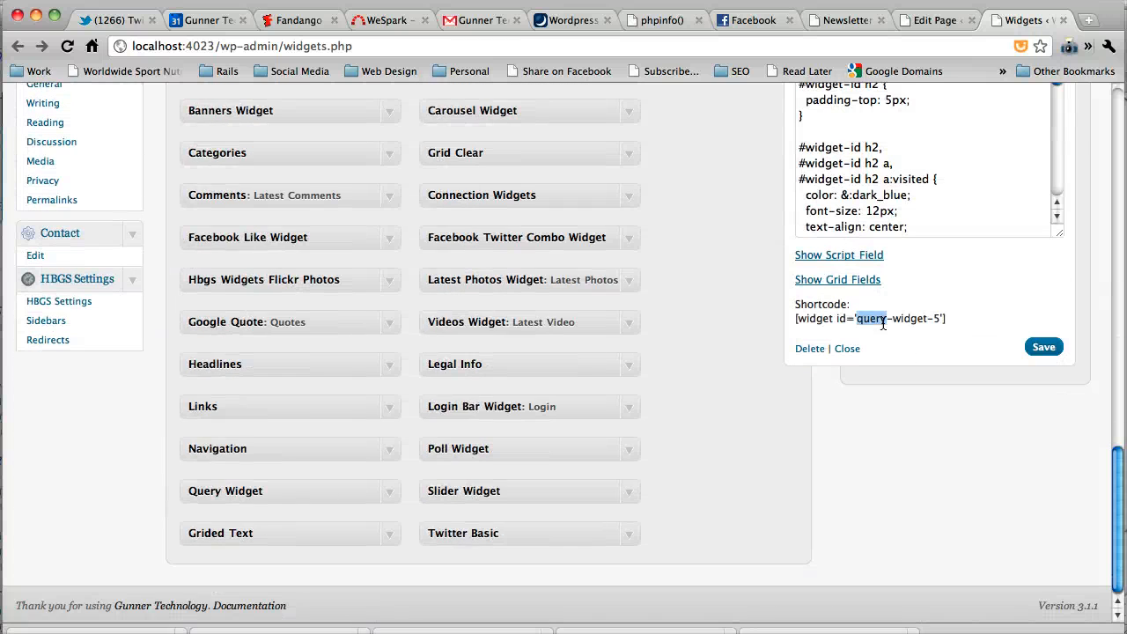
Review the Newsletters query widget's title and the style rule that hides the widget title.
scroll(797, 308, up, 10)
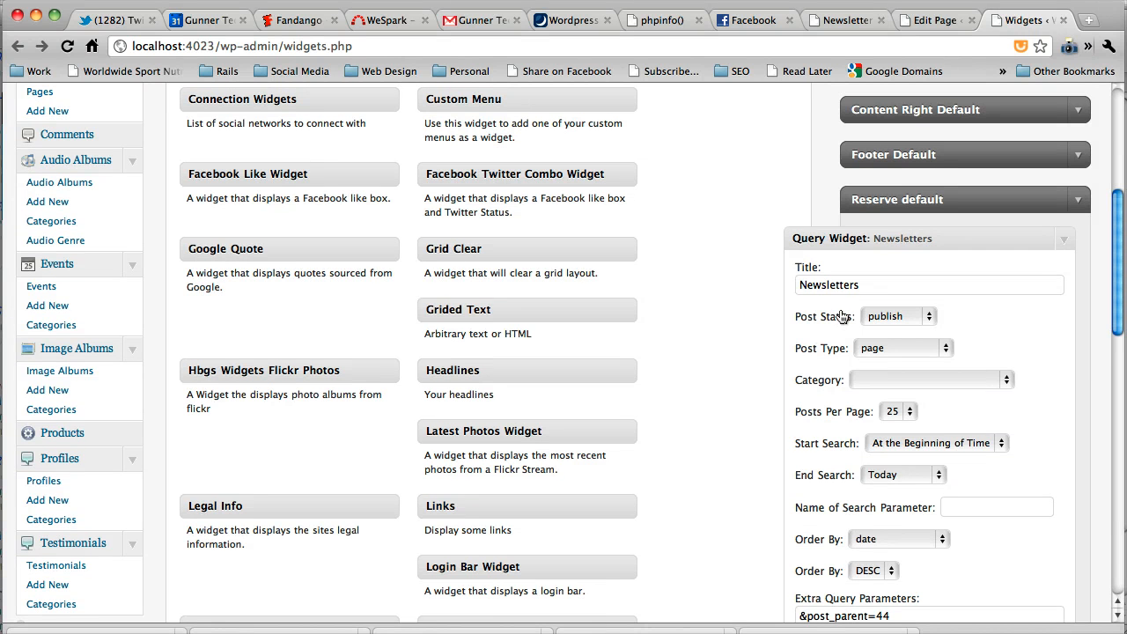
double_click(860, 285)
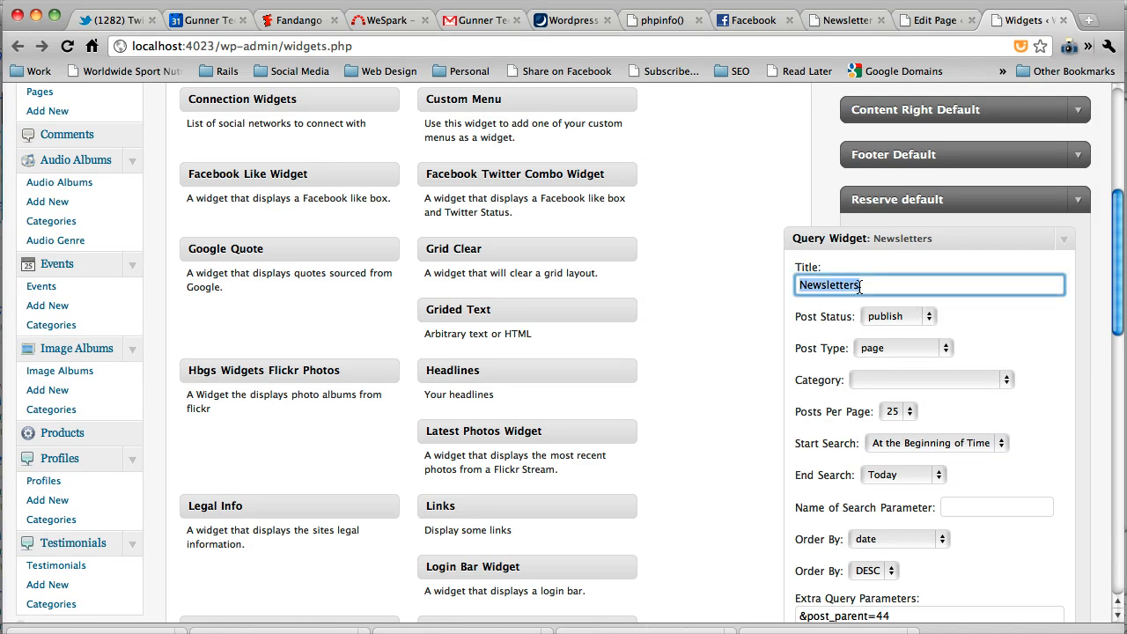
scroll(863, 383, down, 6)
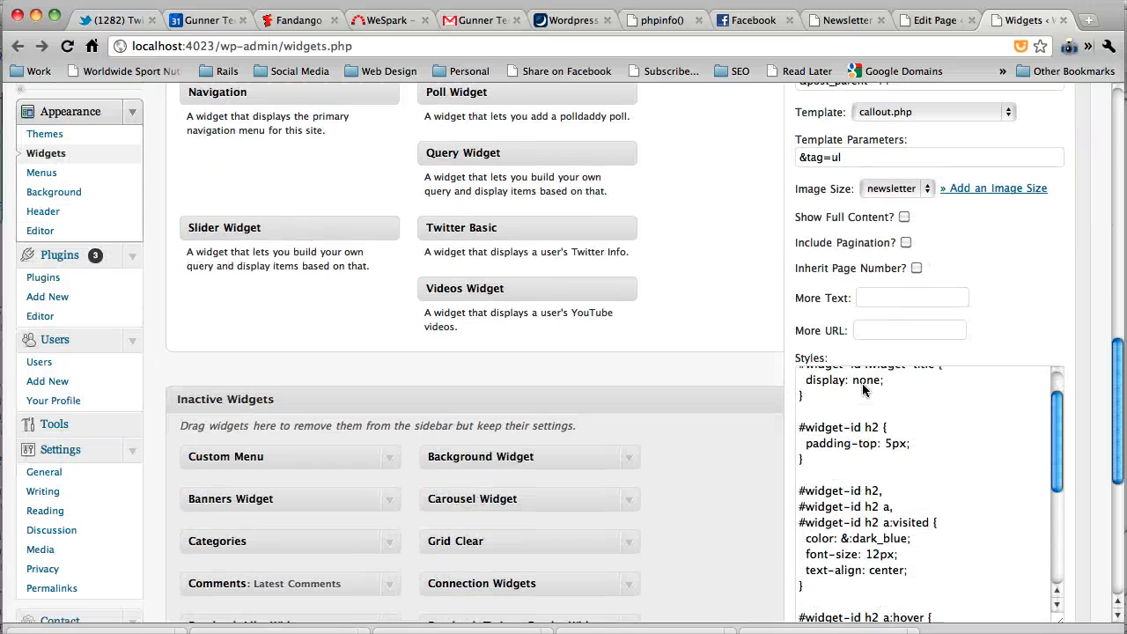
scroll(861, 441, up, 3)
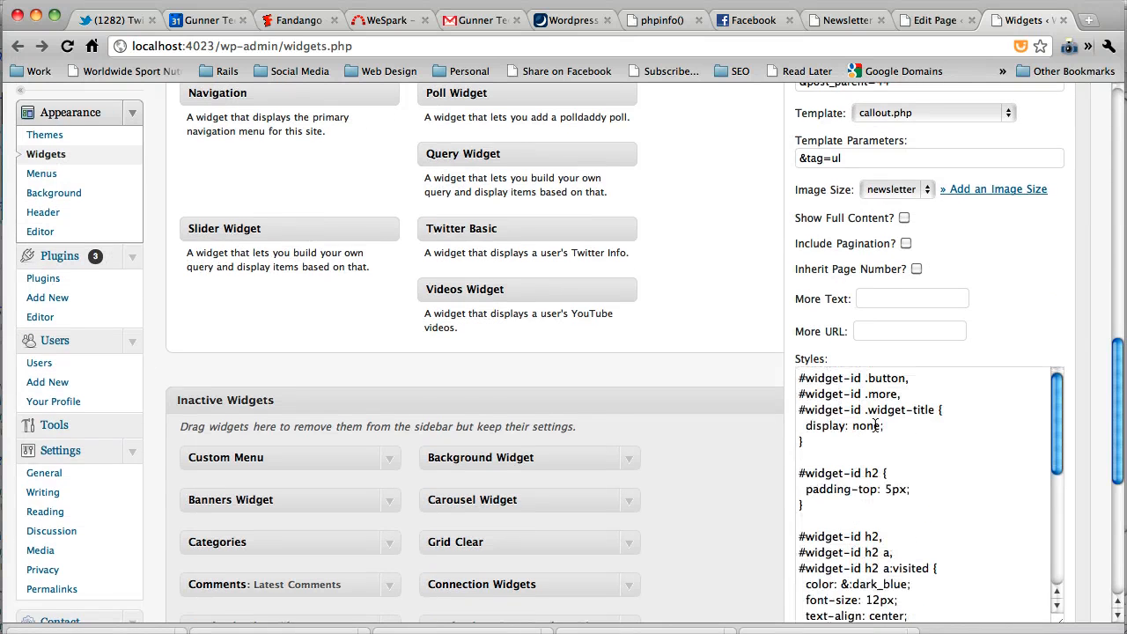
triple_click(874, 425)
scroll(874, 427, up, 1)
scroll(875, 425, up, 12)
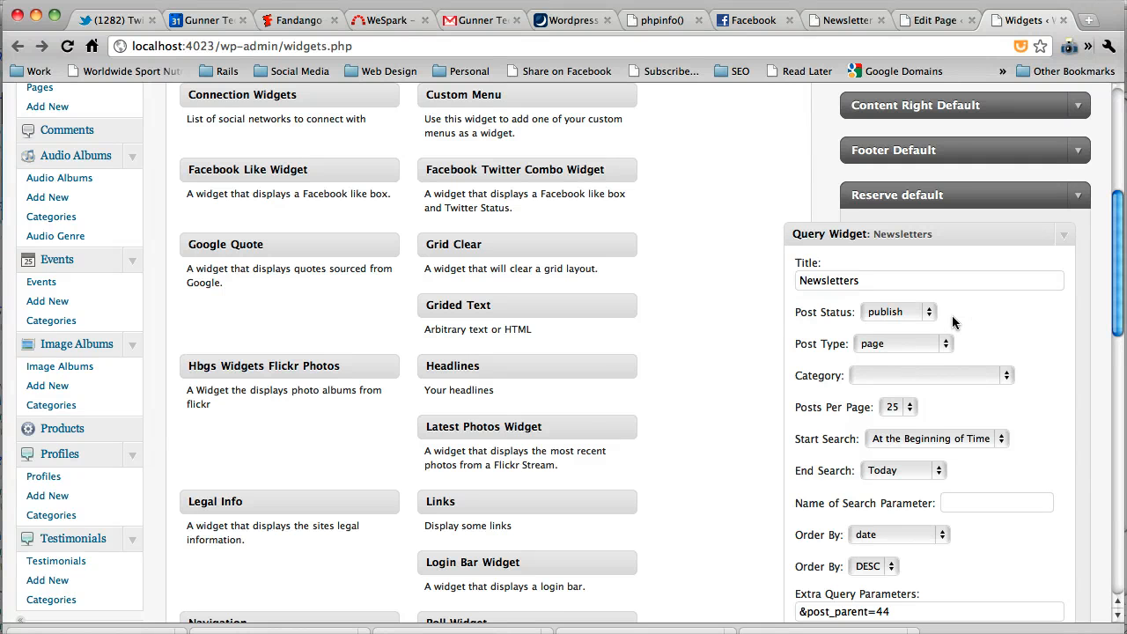
Review the query widget's Post Status and Post Type choices, keeping publish and page selected.
click(920, 319)
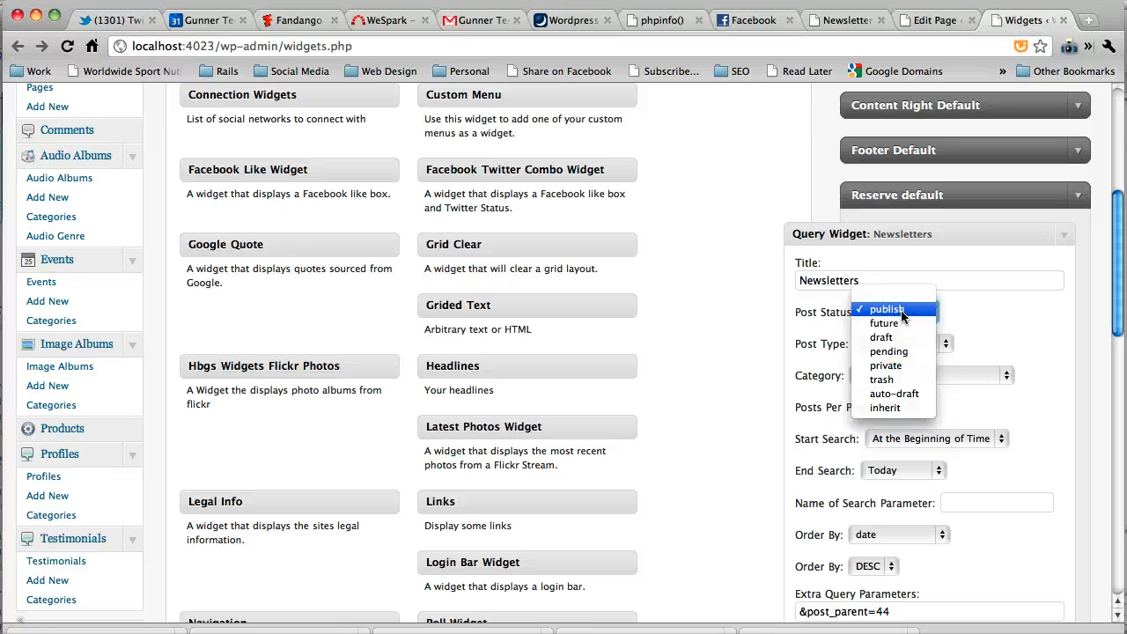
click(901, 310)
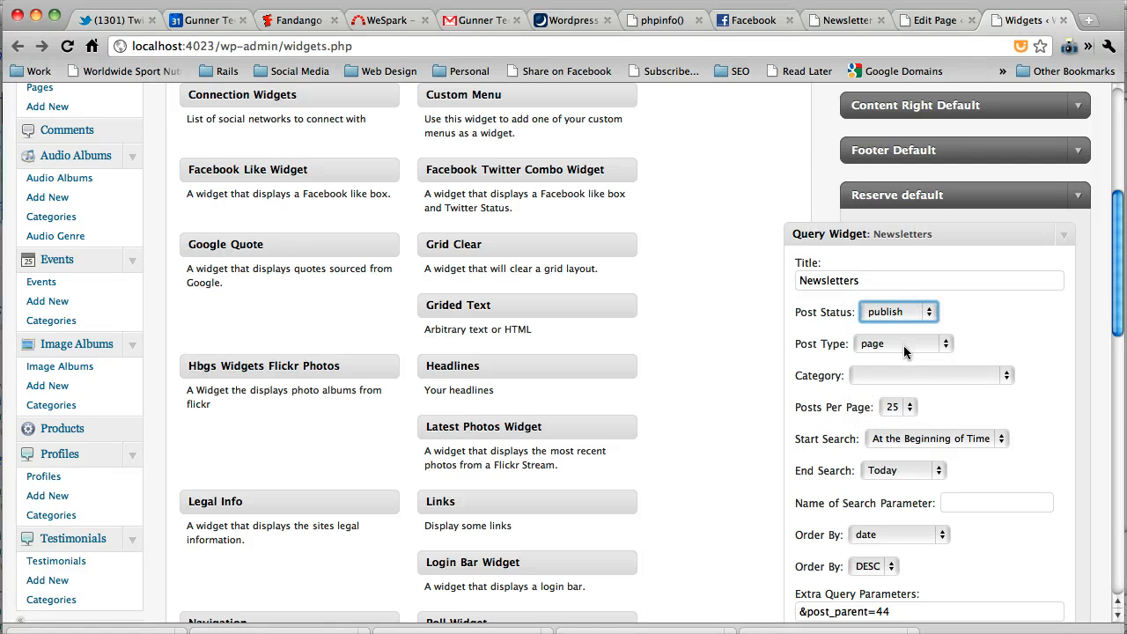
click(905, 346)
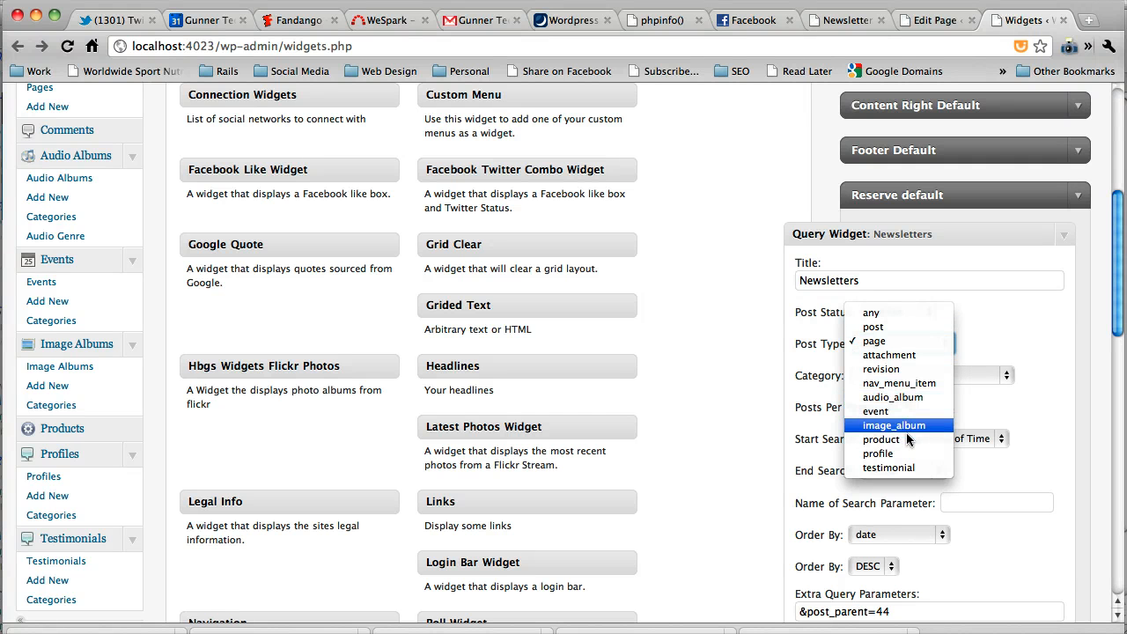
click(892, 341)
Examine the content types in the site's administration navigation that correspond to the query widget's Post Type choices.
scroll(101, 319, up, 3)
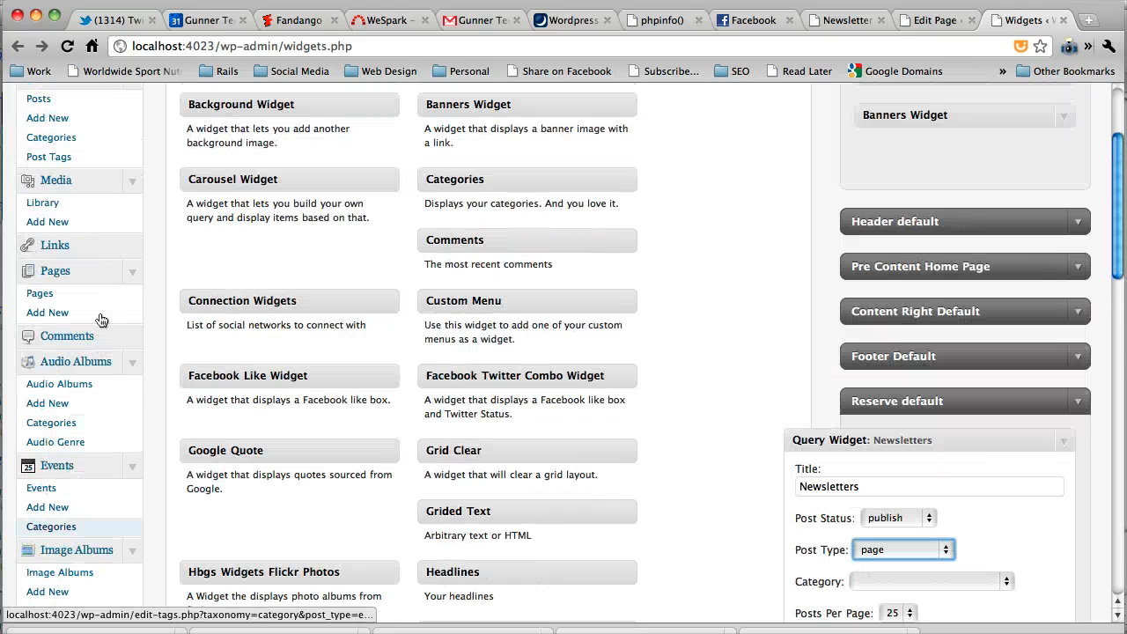
scroll(83, 231, up, 3)
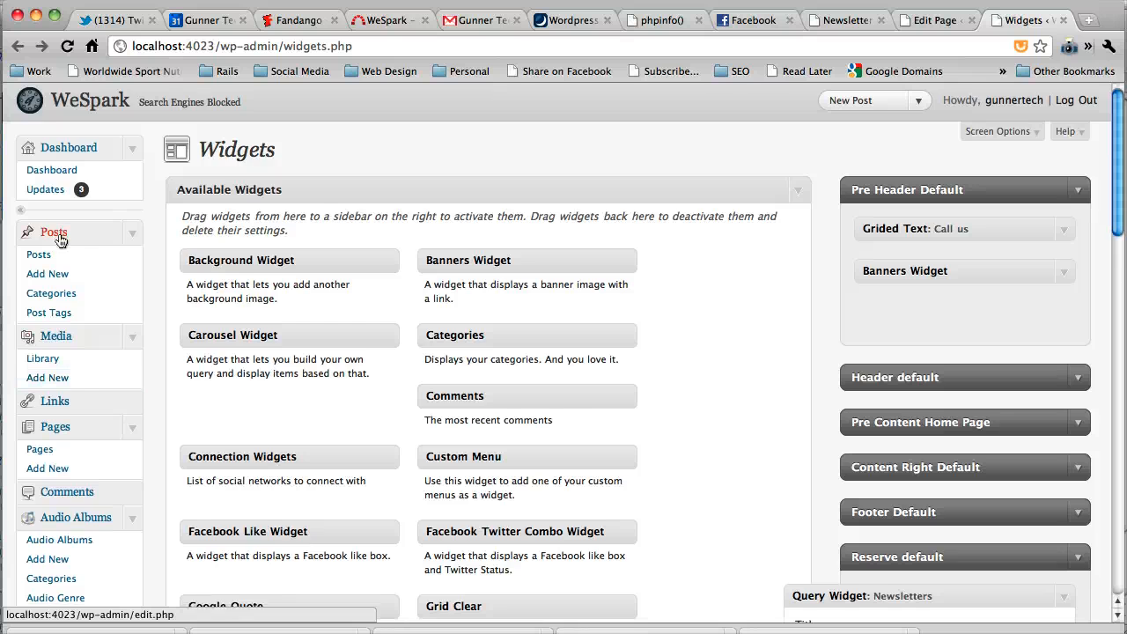
scroll(58, 238, down, 3)
scroll(59, 241, down, 4)
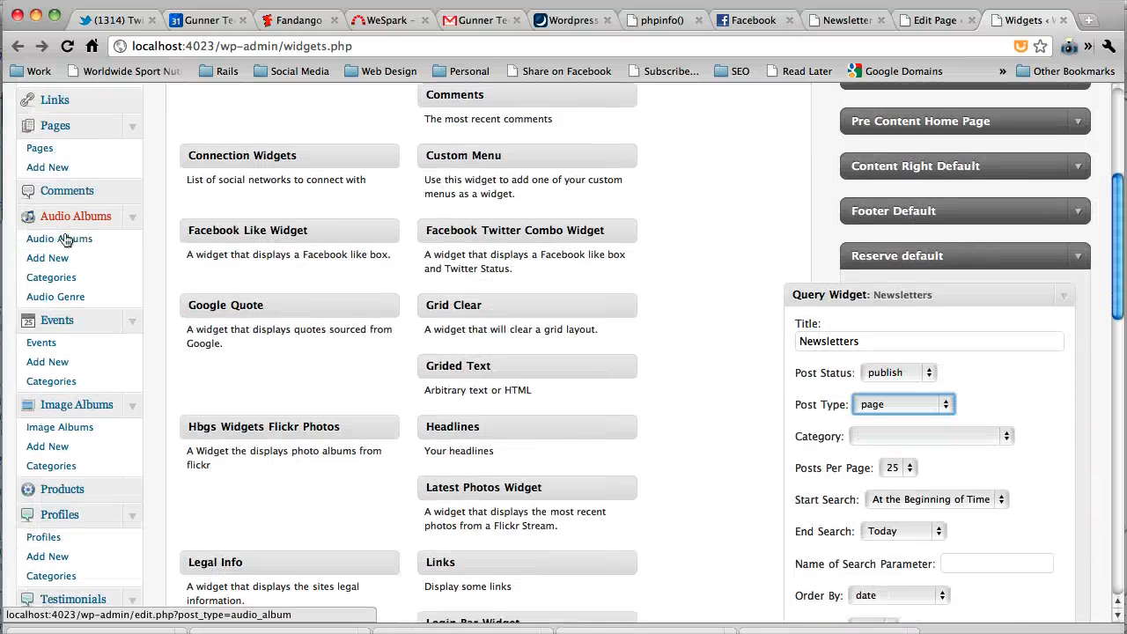
scroll(68, 243, down, 1)
scroll(66, 339, down, 3)
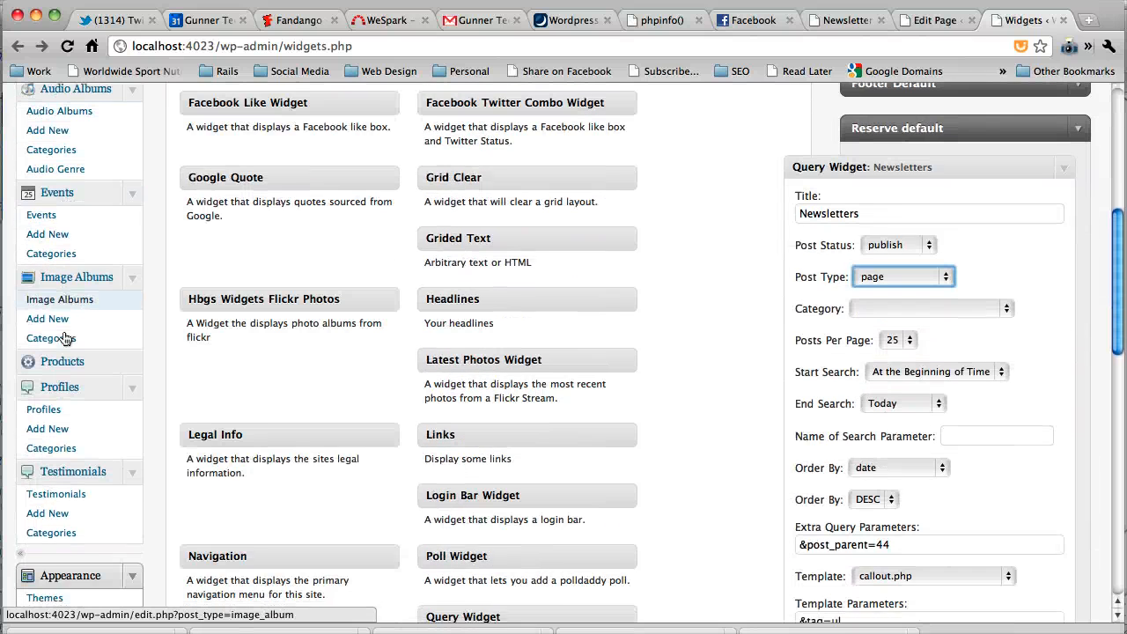
scroll(66, 339, down, 1)
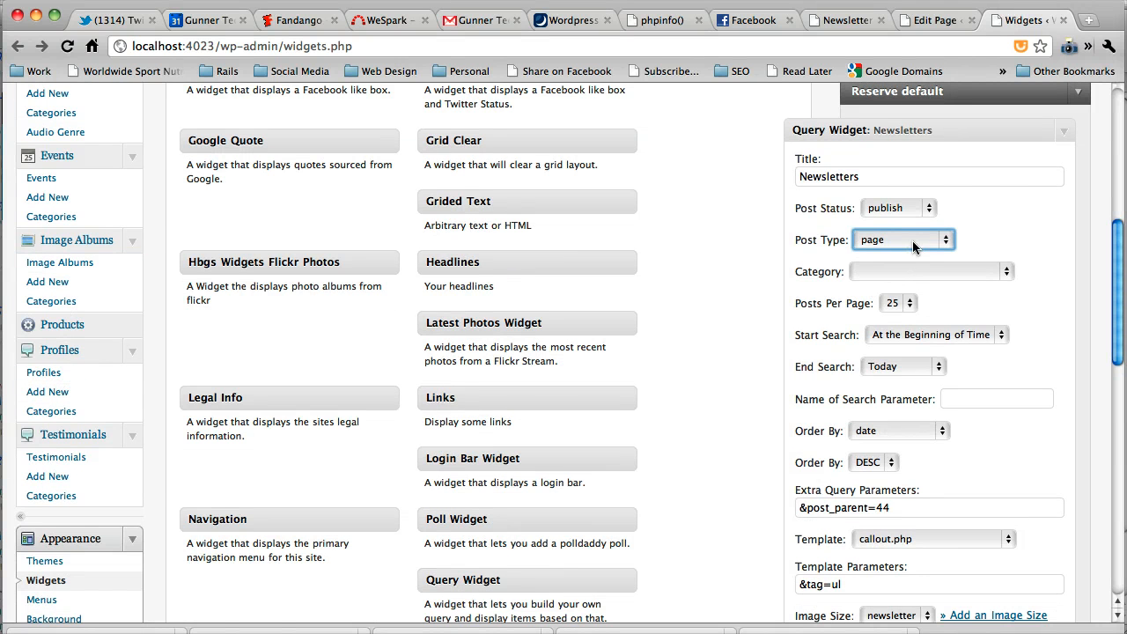
Review the query widget's Category choices, leaving the category blank, and check its Posts Per Page setting.
click(984, 229)
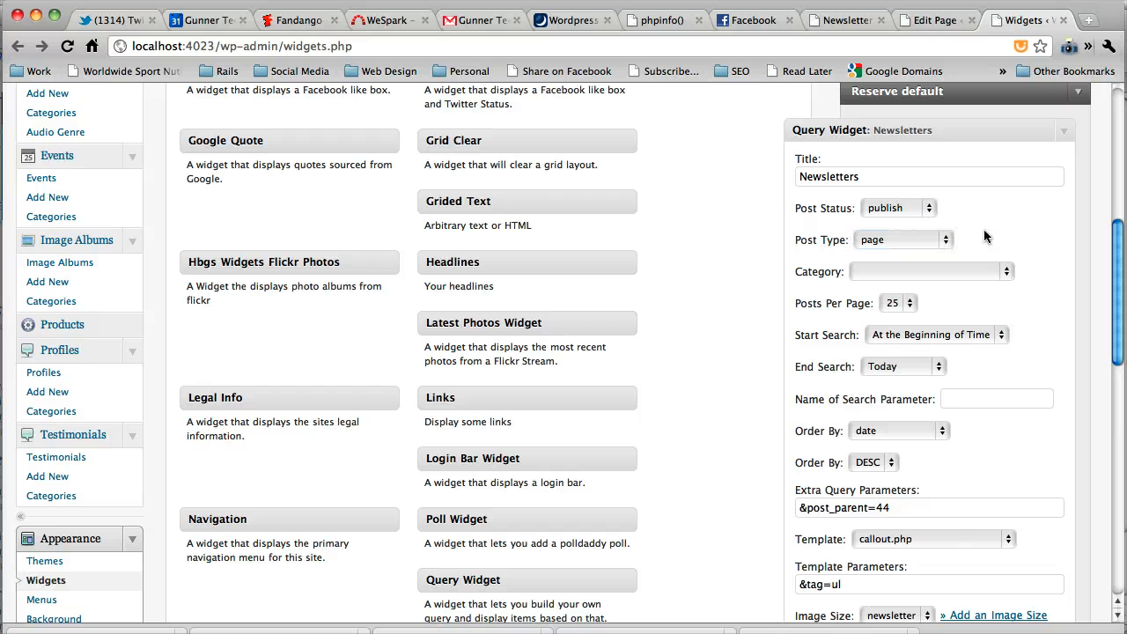
click(947, 275)
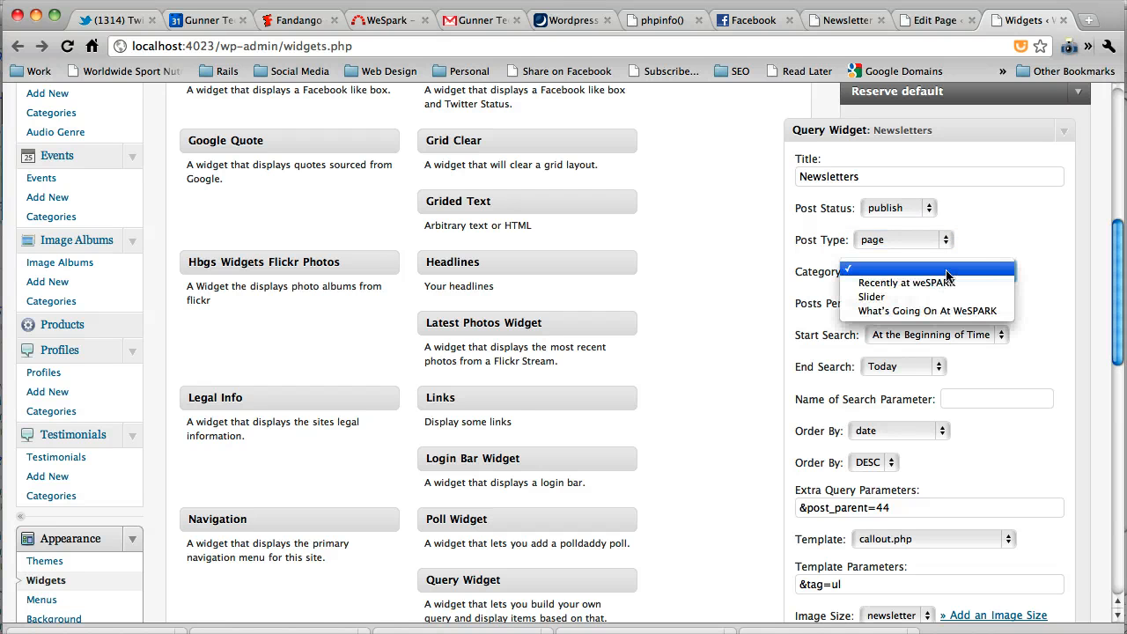
click(936, 272)
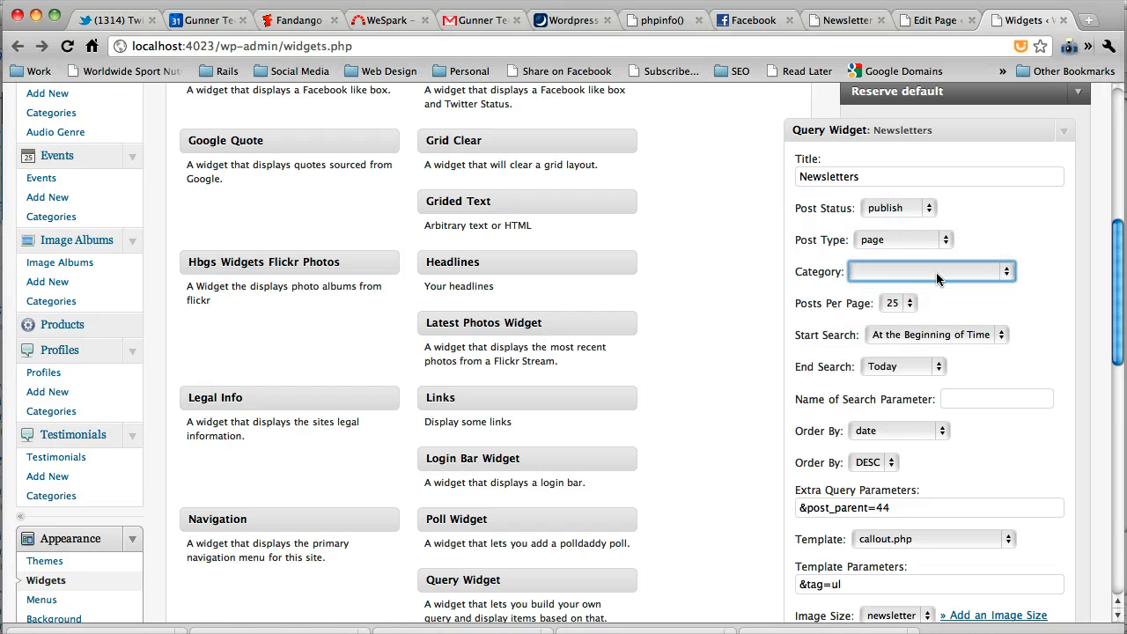
scroll(967, 301, down, 2)
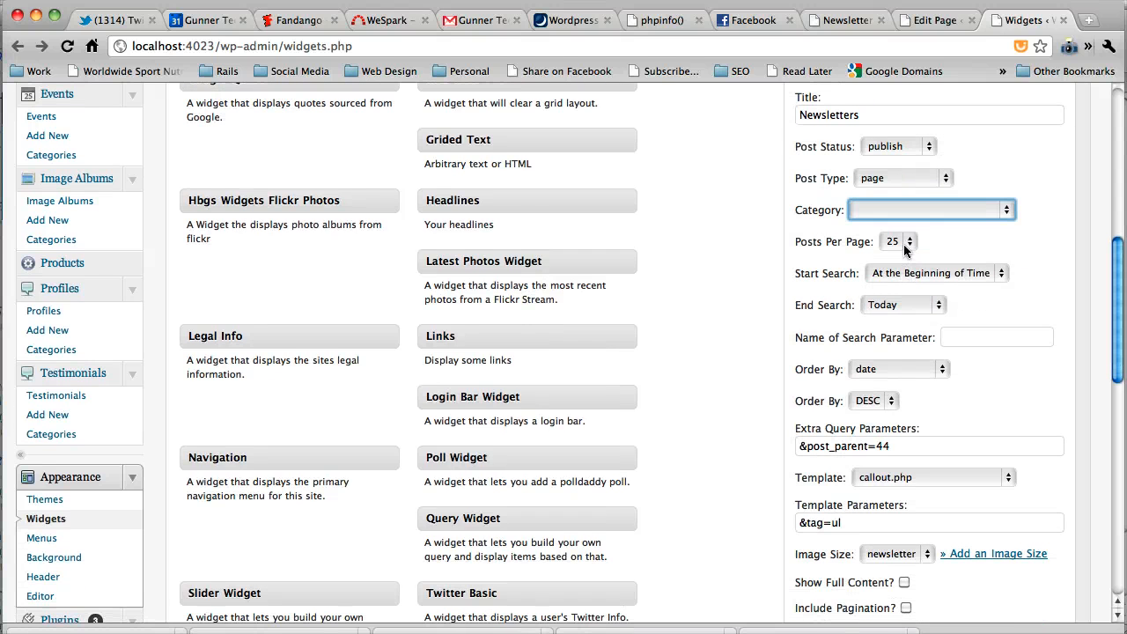
scroll(915, 243, down, 2)
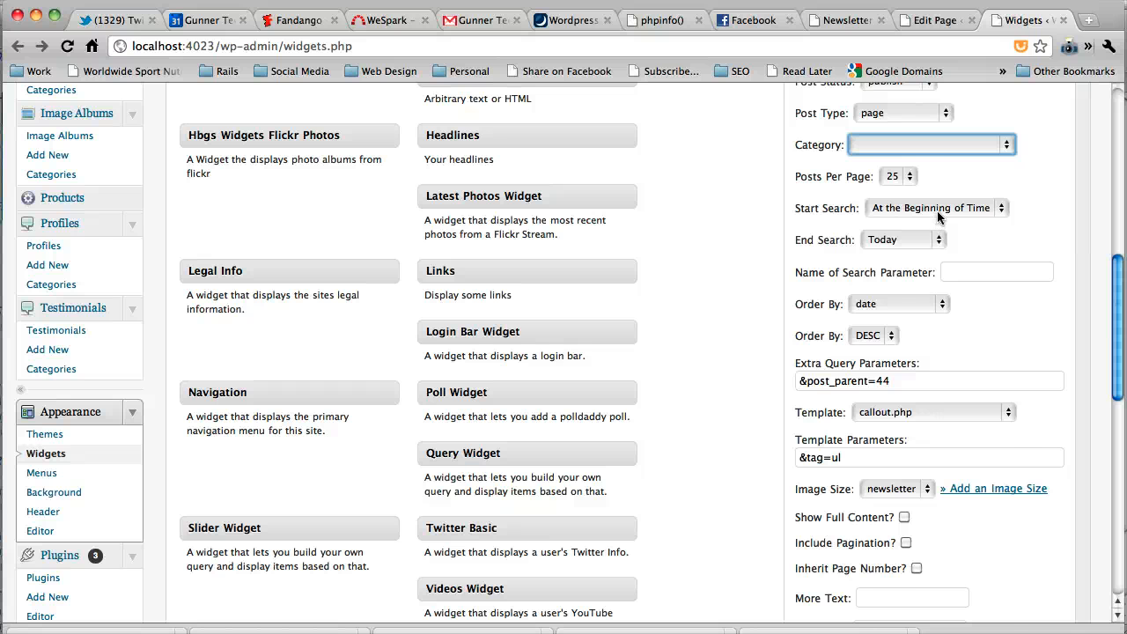
Review the widget's search date range, keeping At the Beginning of Time as the start, and the Name of Search Parameter field.
click(933, 210)
click(929, 210)
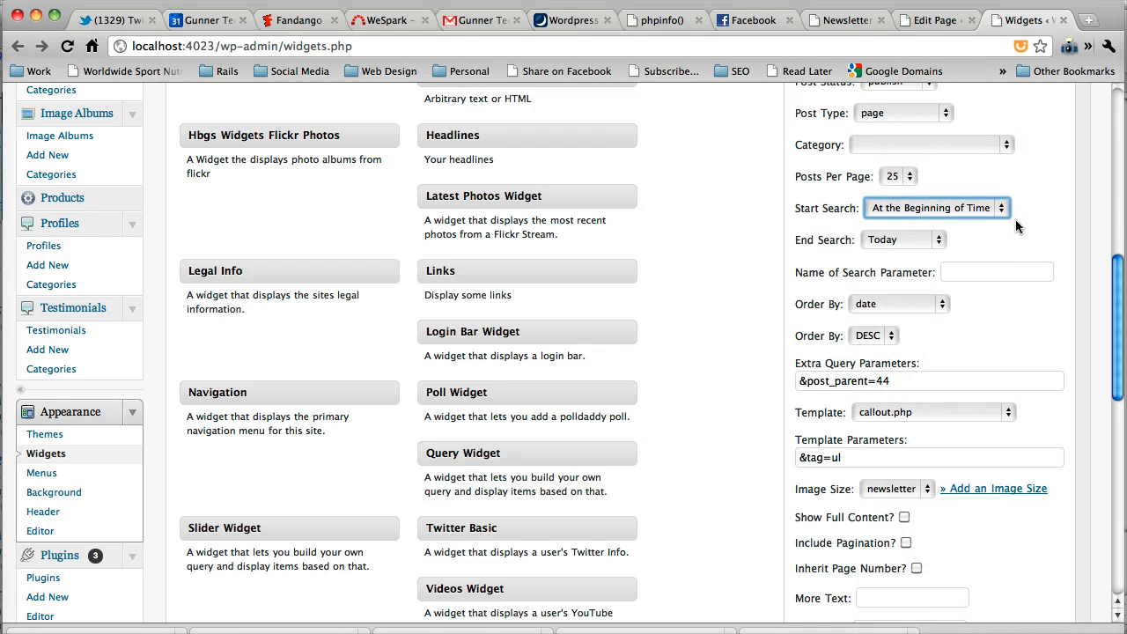
click(983, 228)
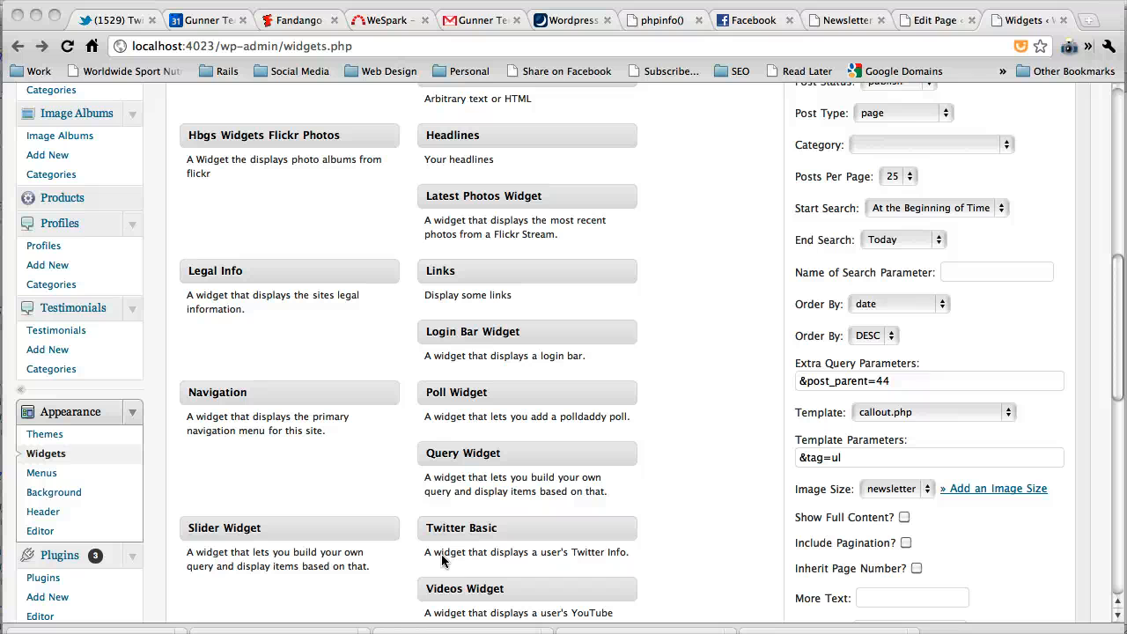
click(968, 273)
click(969, 273)
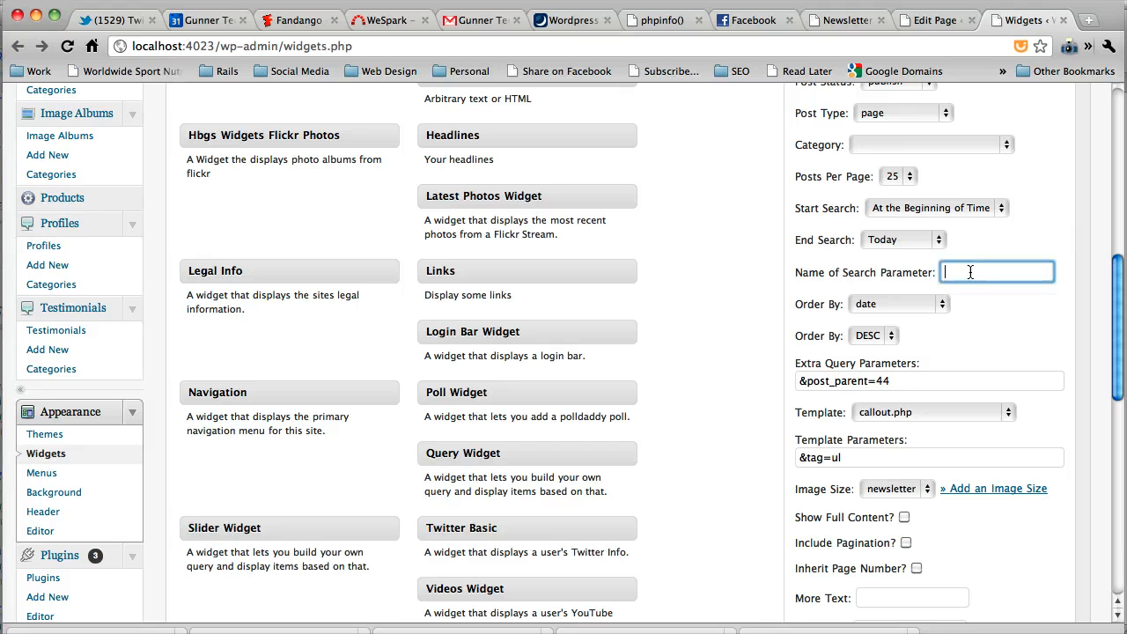
Review the widget's ordering choices, keeping date as the sort field and DESC as the direction.
click(889, 304)
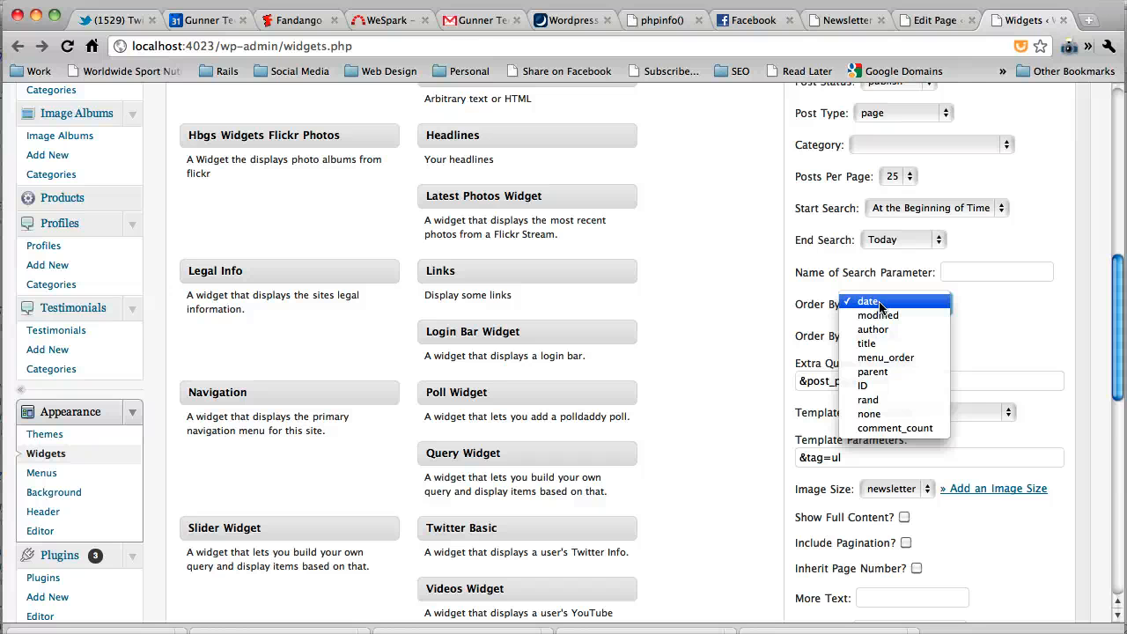
click(879, 302)
click(874, 337)
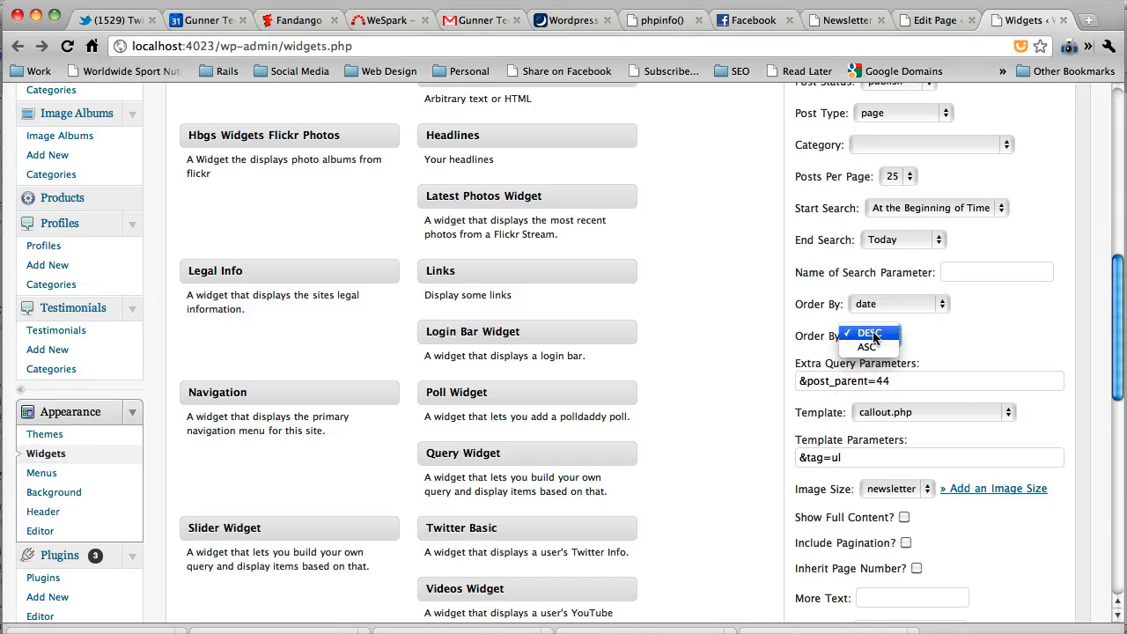
click(872, 333)
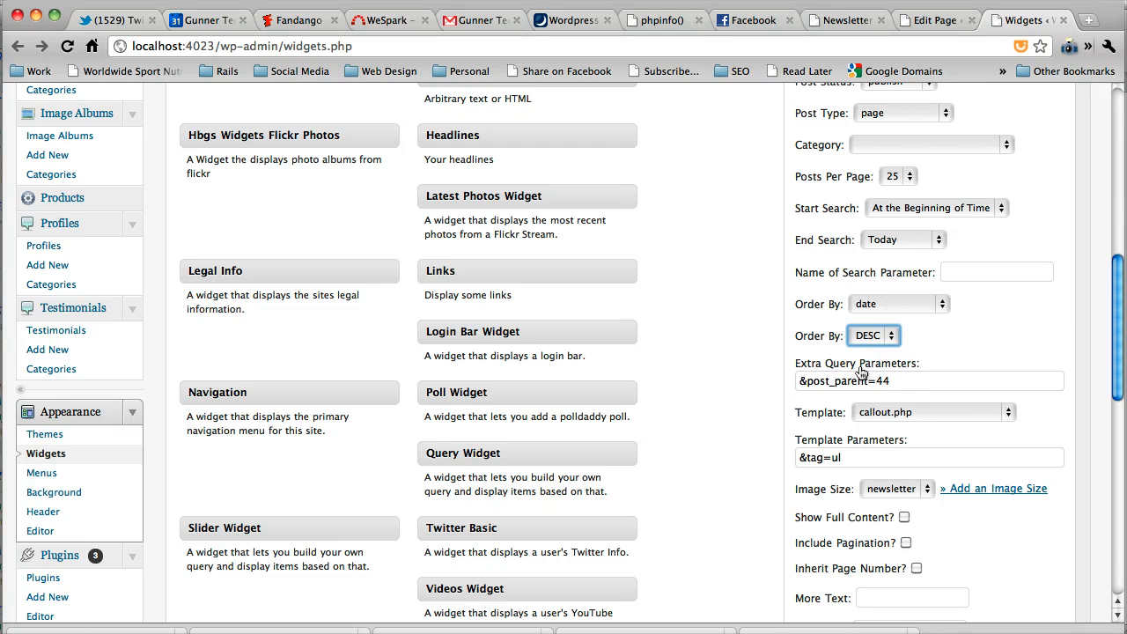
Compare the post_parent value in the Extra Query Parameters with the post ID in the Newsletter page's edit address.
click(916, 382)
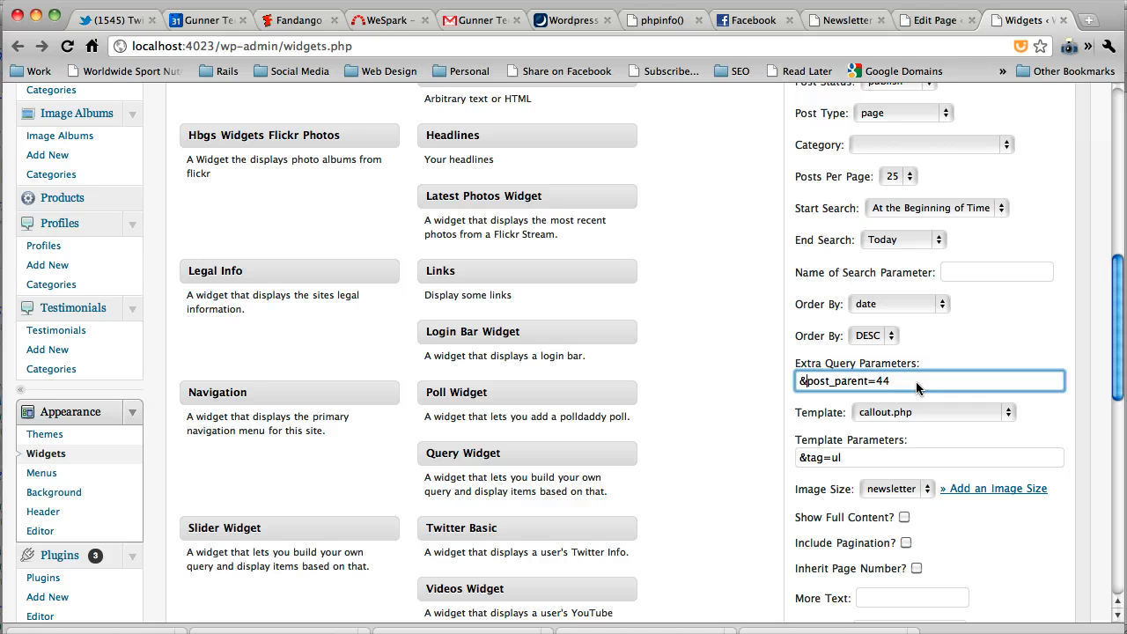
key(alt+shift+Right)
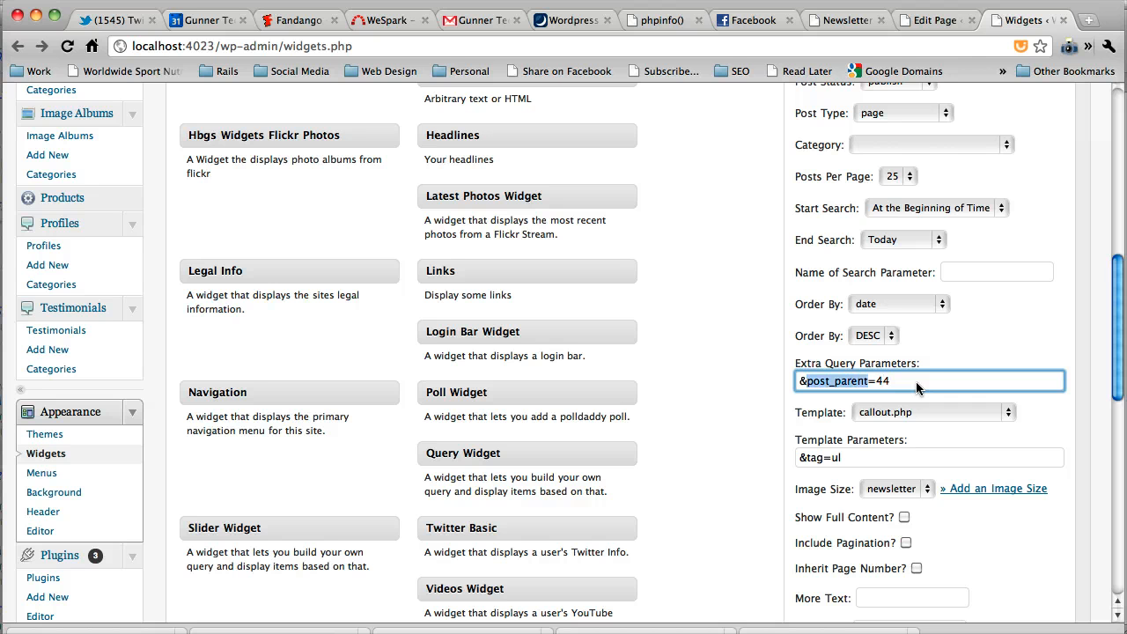
key(ctrl+shift+Tab)
key(ctrl+shift+Tab)
key(ctrl+Tab)
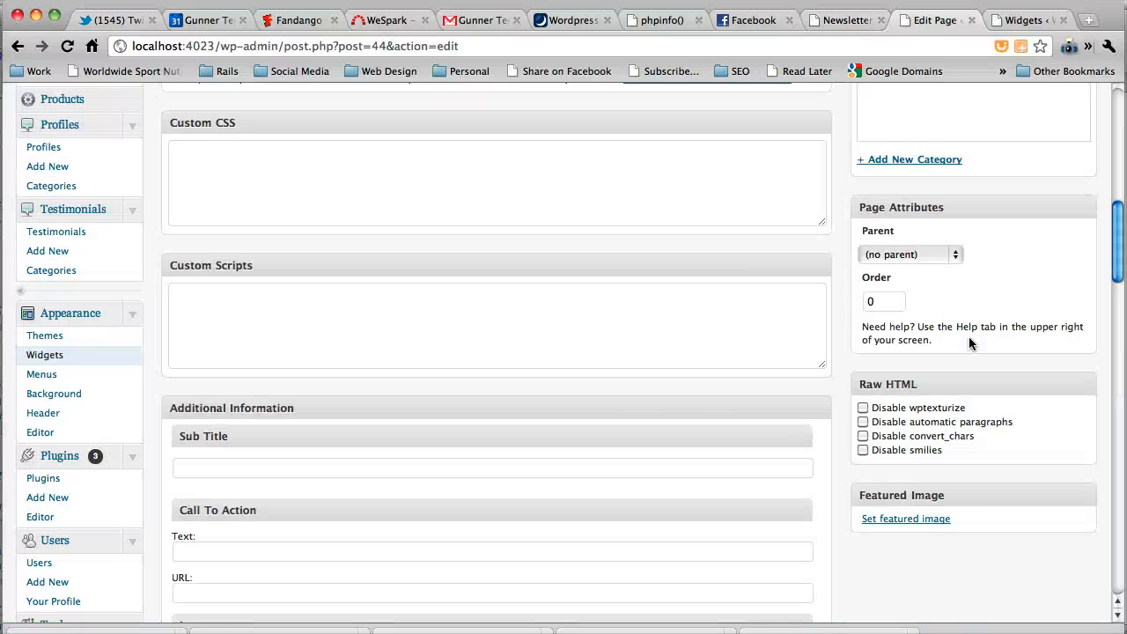
scroll(942, 354, up, 15)
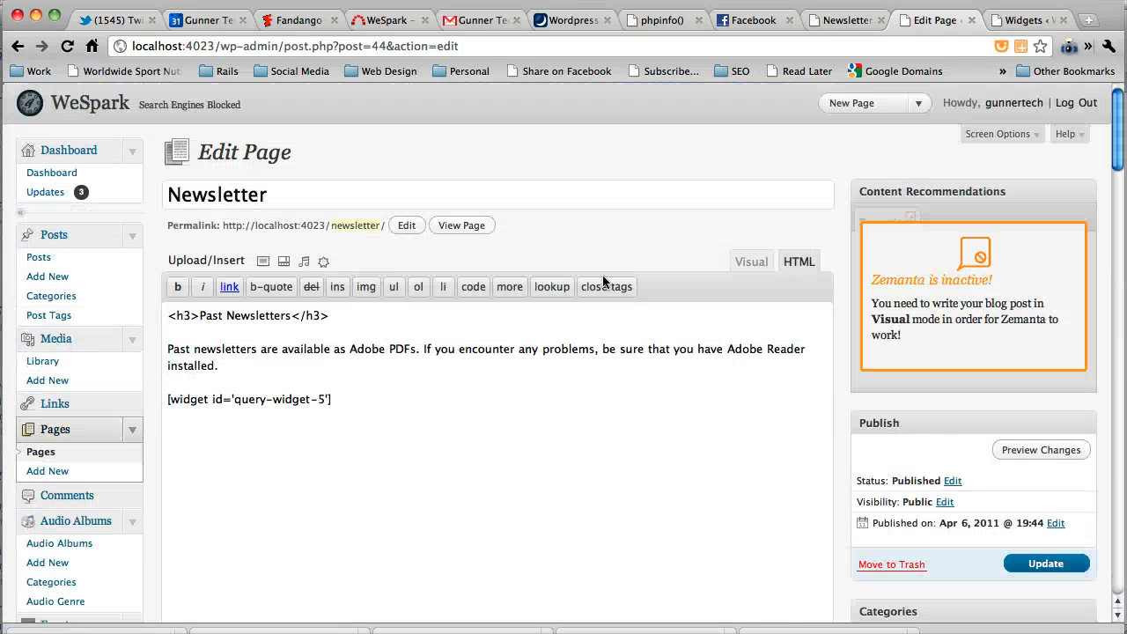
click(385, 49)
click(386, 48)
double_click(386, 49)
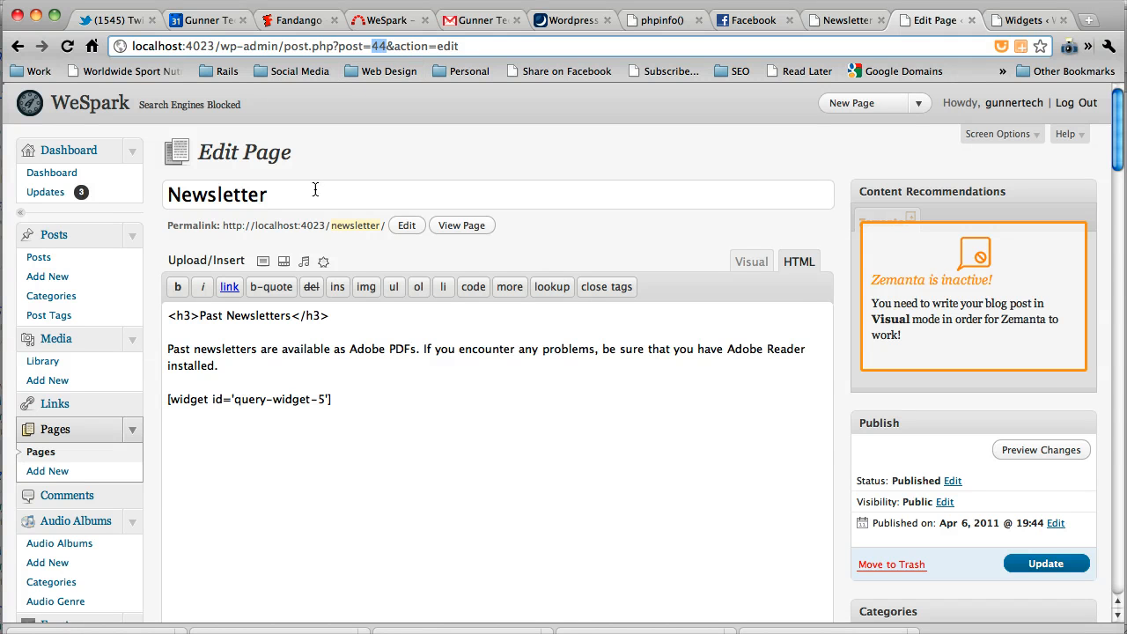
Open the site's list of pages and examine the child pages nested under Newsletter.
scroll(264, 295, down, 5)
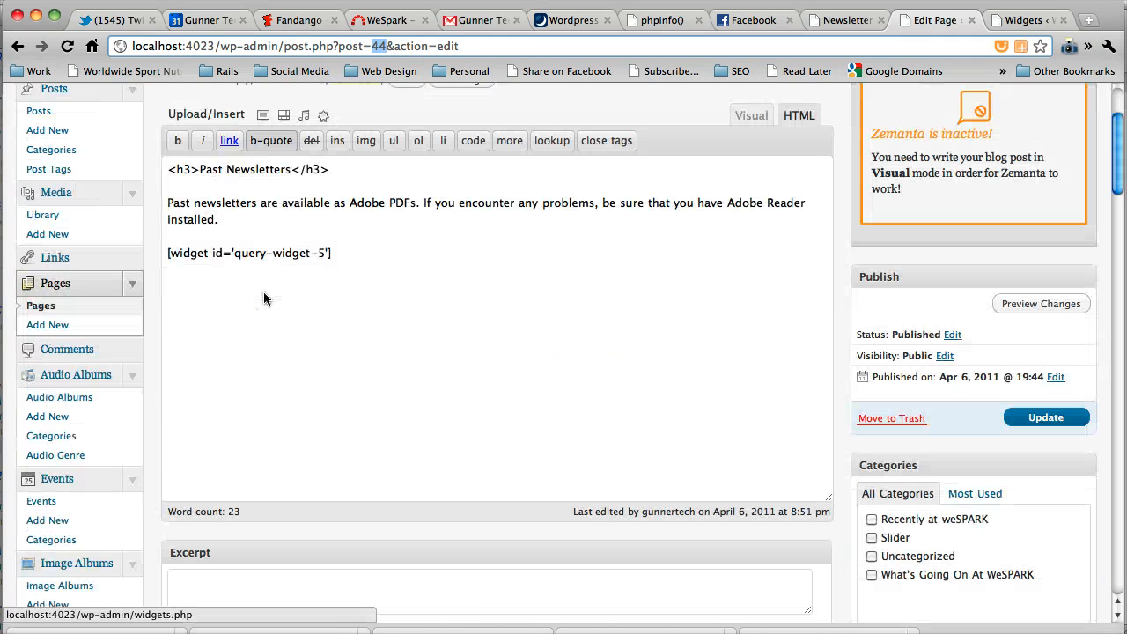
scroll(263, 298, up, 3)
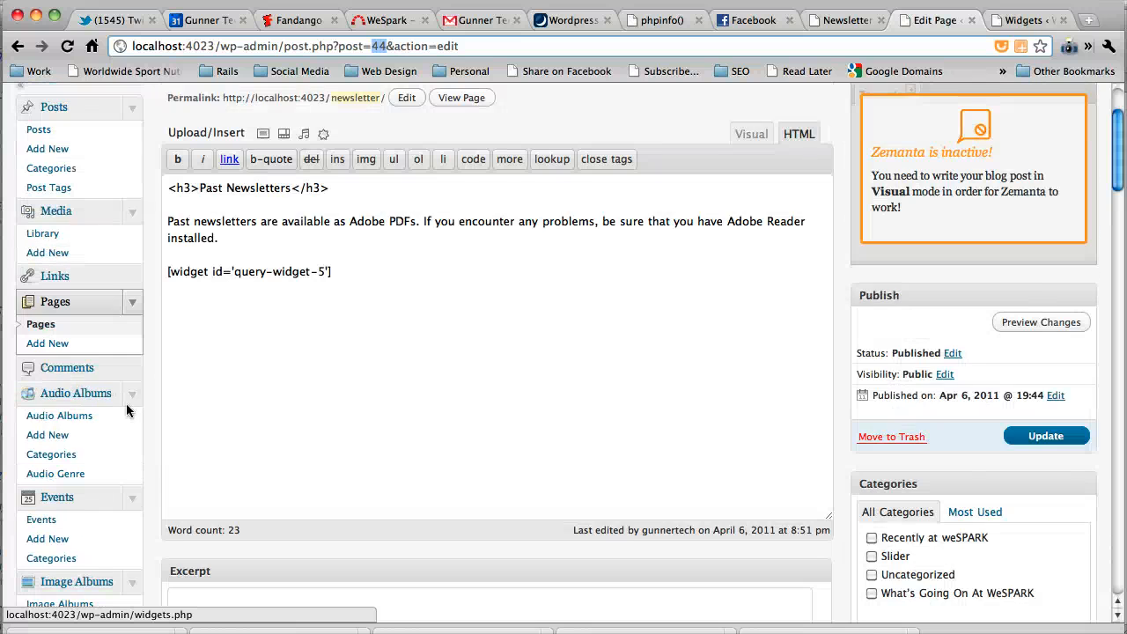
scroll(88, 440, down, 4)
scroll(88, 396, up, 5)
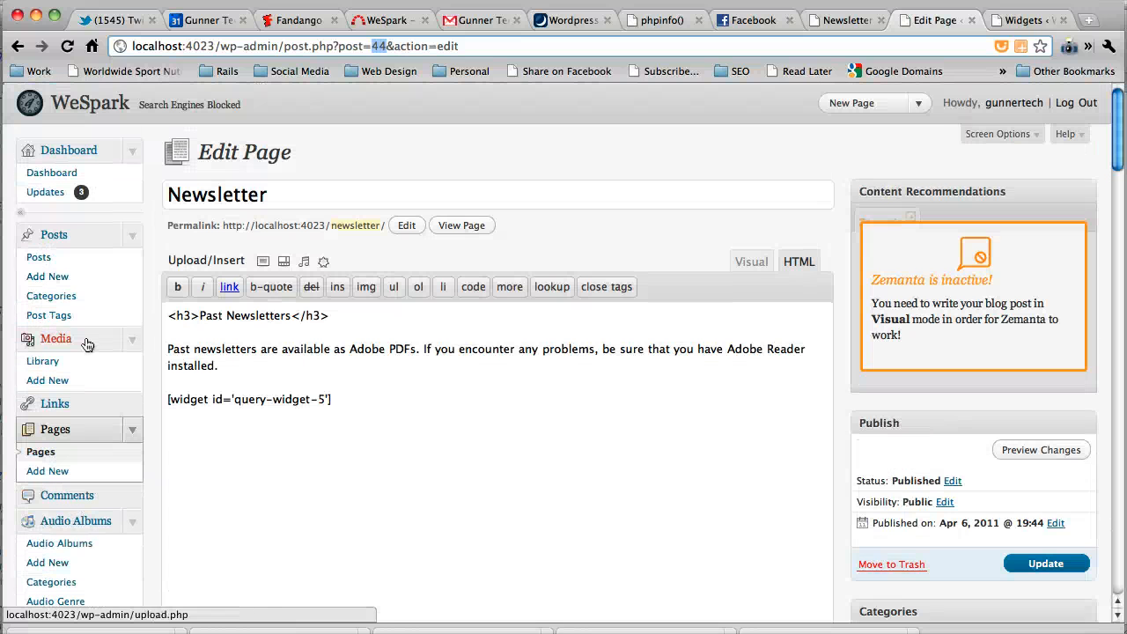
click(41, 451)
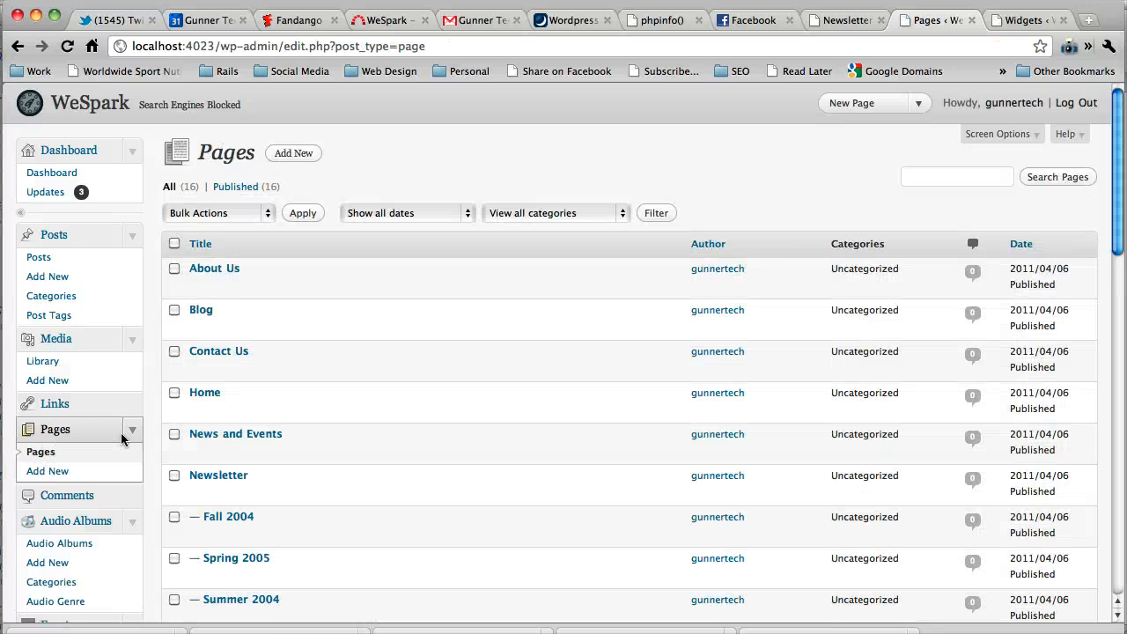
scroll(122, 441, down, 3)
scroll(121, 441, down, 7)
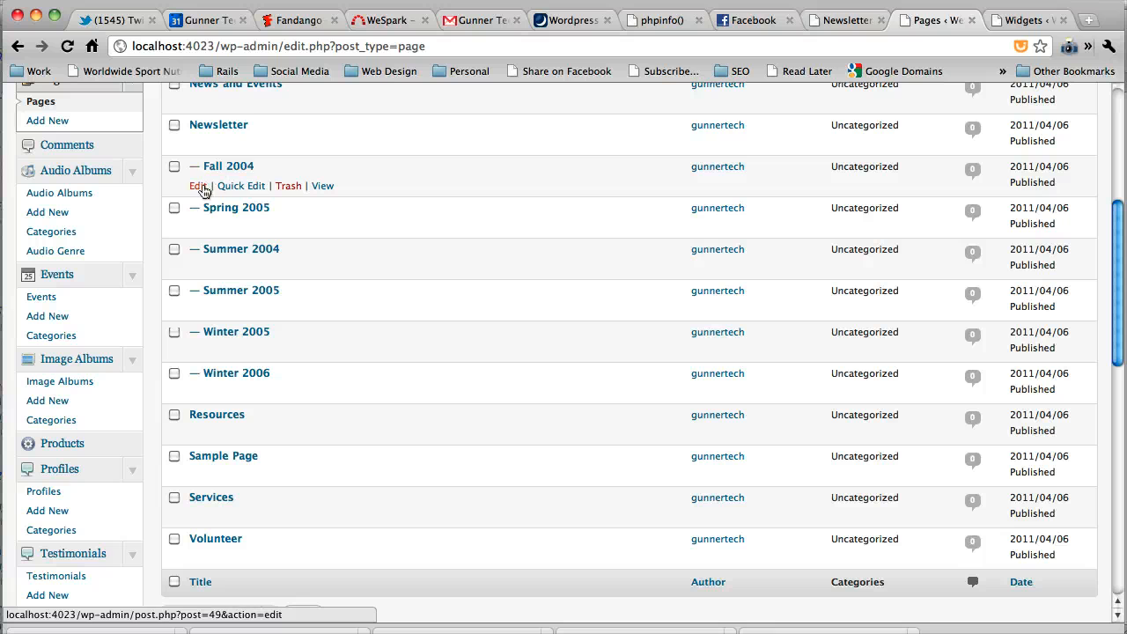
Open the Fall 2004 page for editing and check its content, parent page and featured image.
click(199, 187)
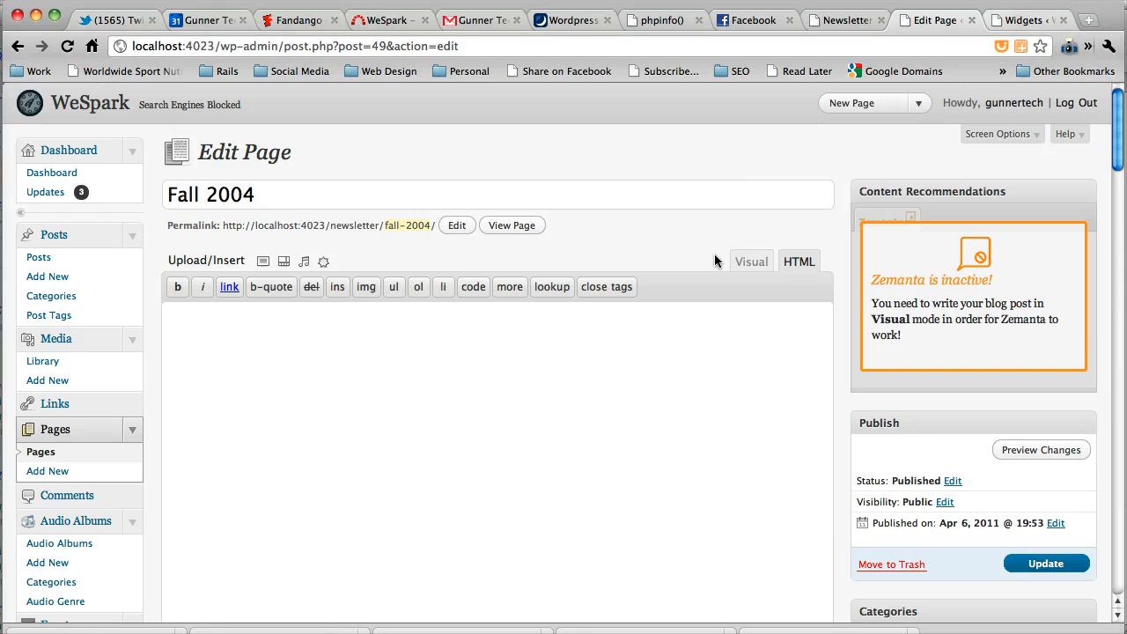
scroll(500, 379, down, 3)
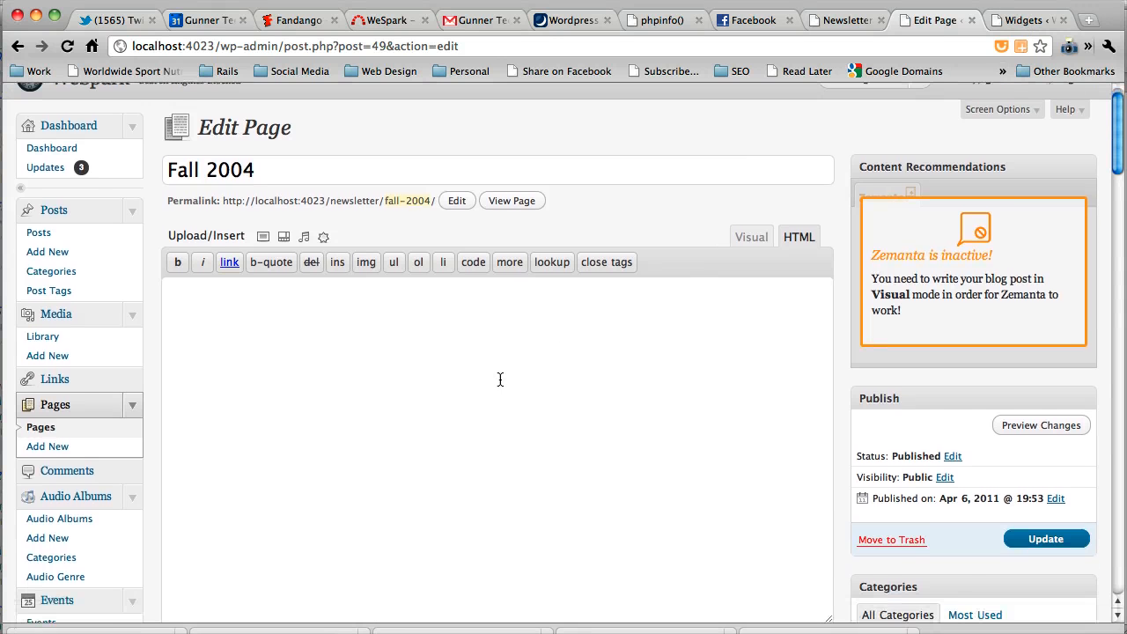
scroll(500, 379, up, 3)
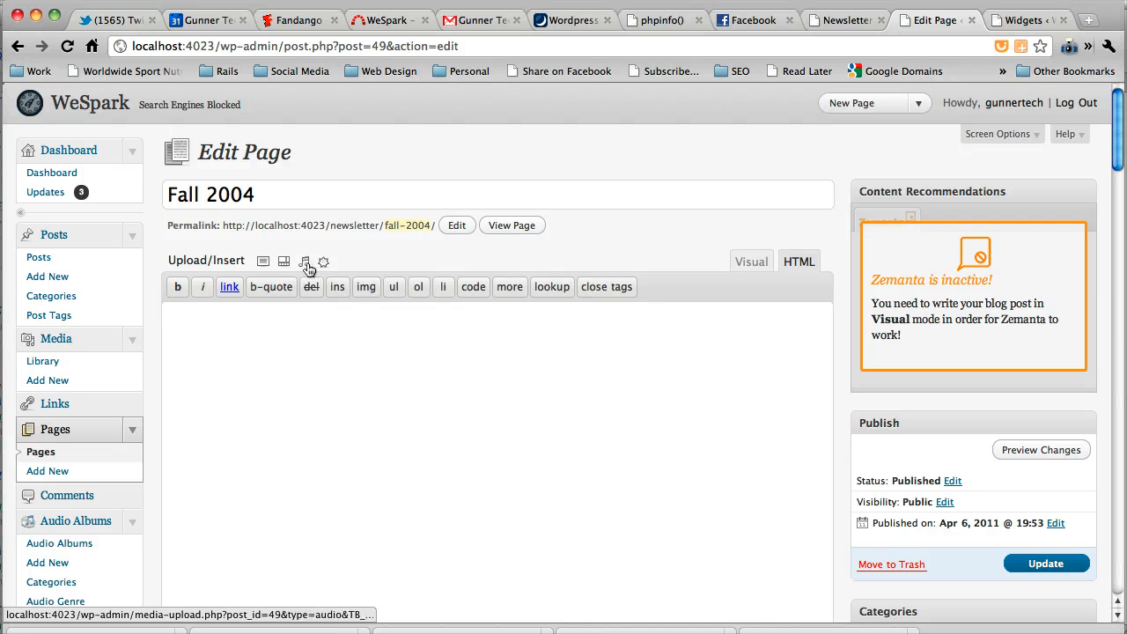
scroll(343, 405, down, 10)
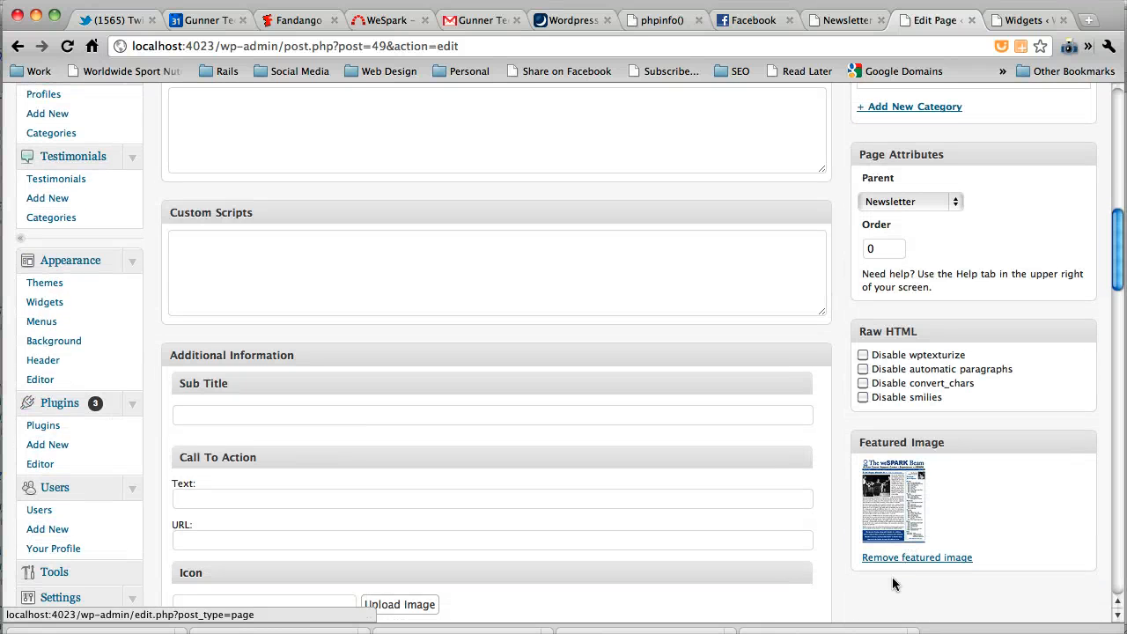
scroll(893, 555, up, 10)
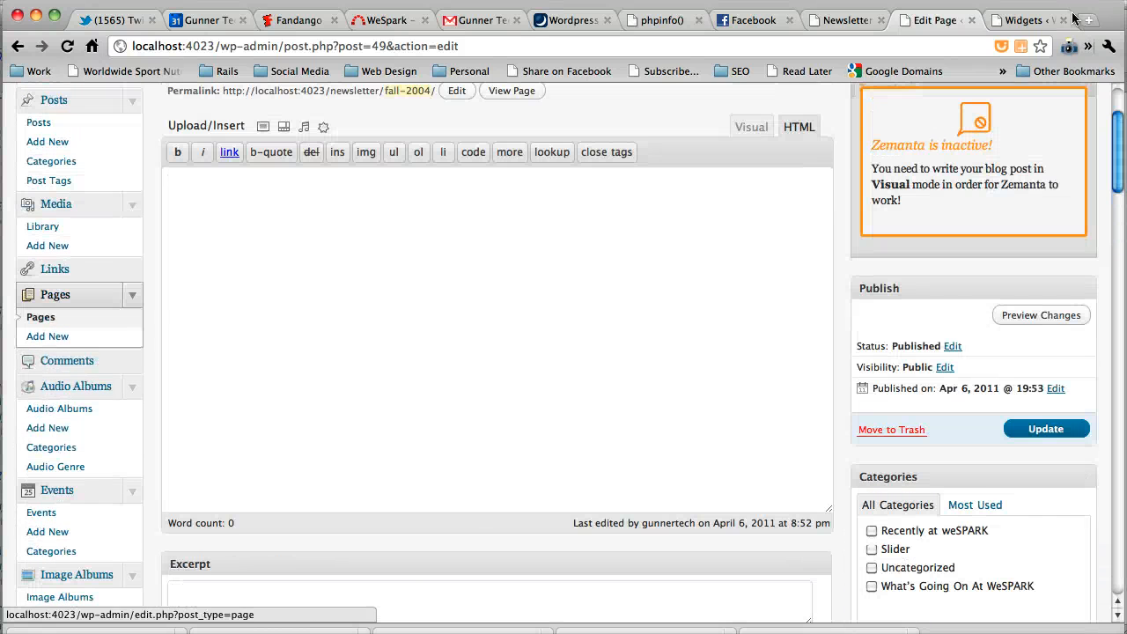
Return to the Newsletters query widget and review its Template choices, keeping callout.php.
click(1026, 20)
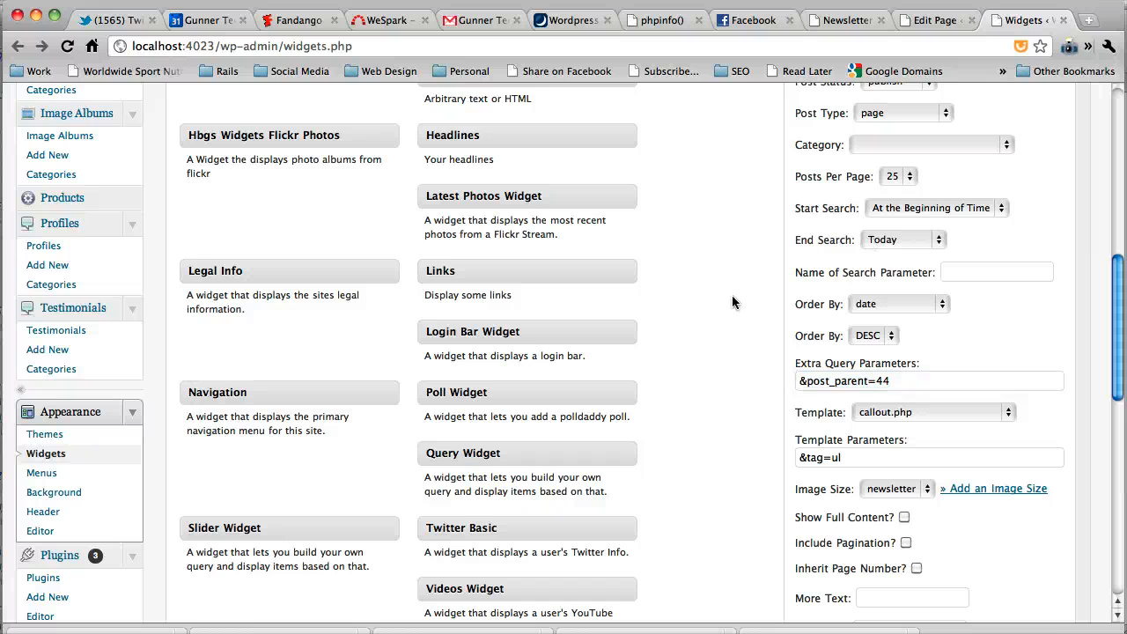
scroll(732, 302, down, 3)
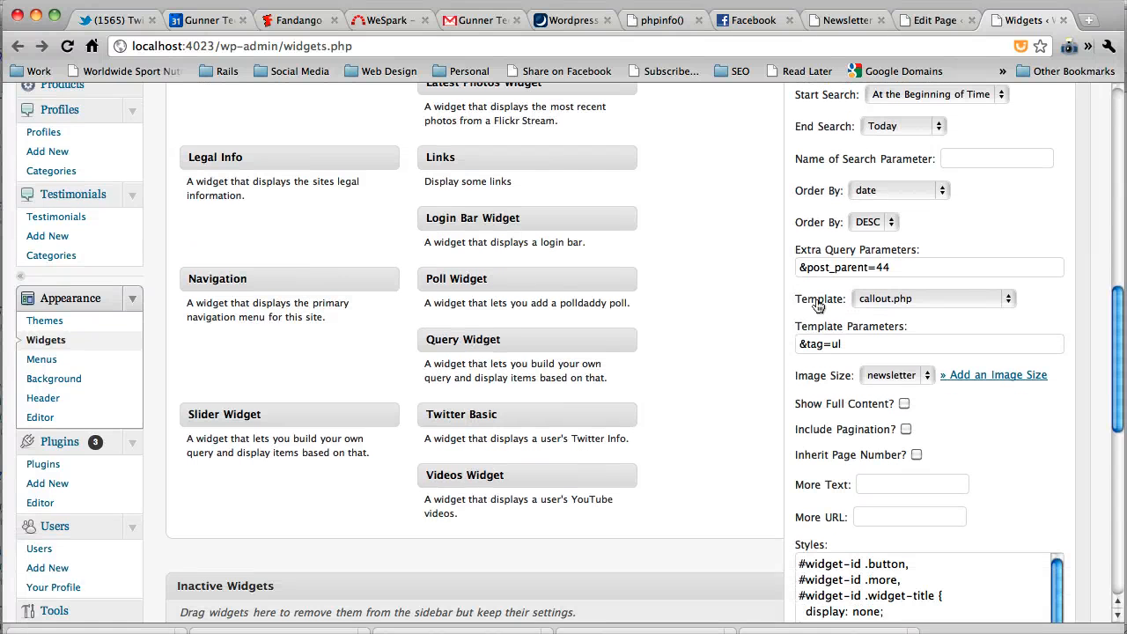
click(870, 304)
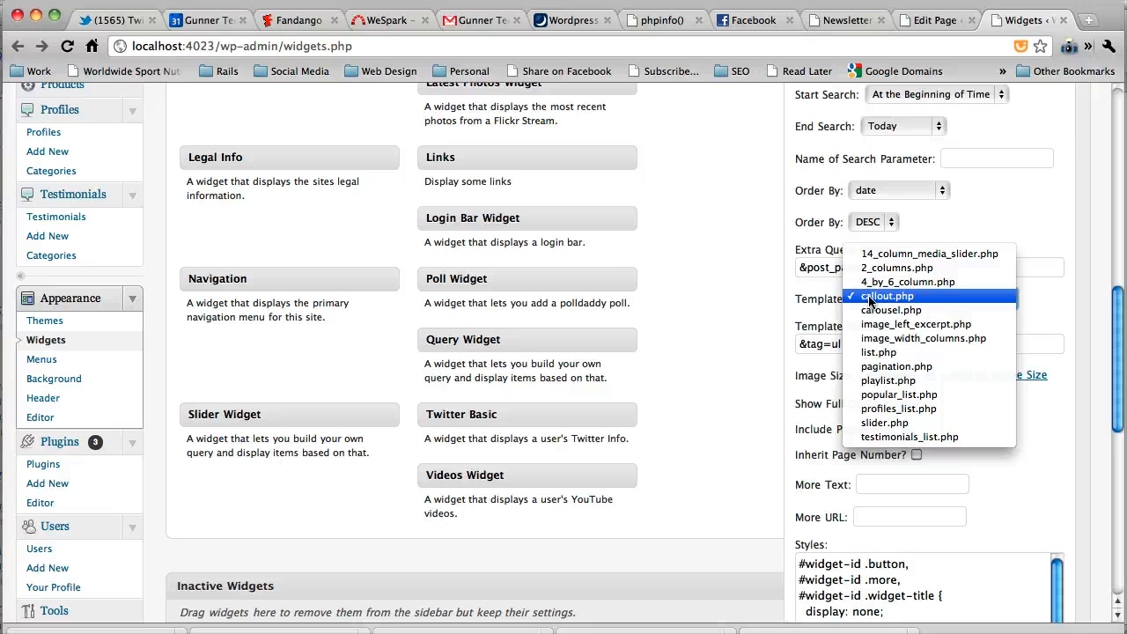
click(870, 299)
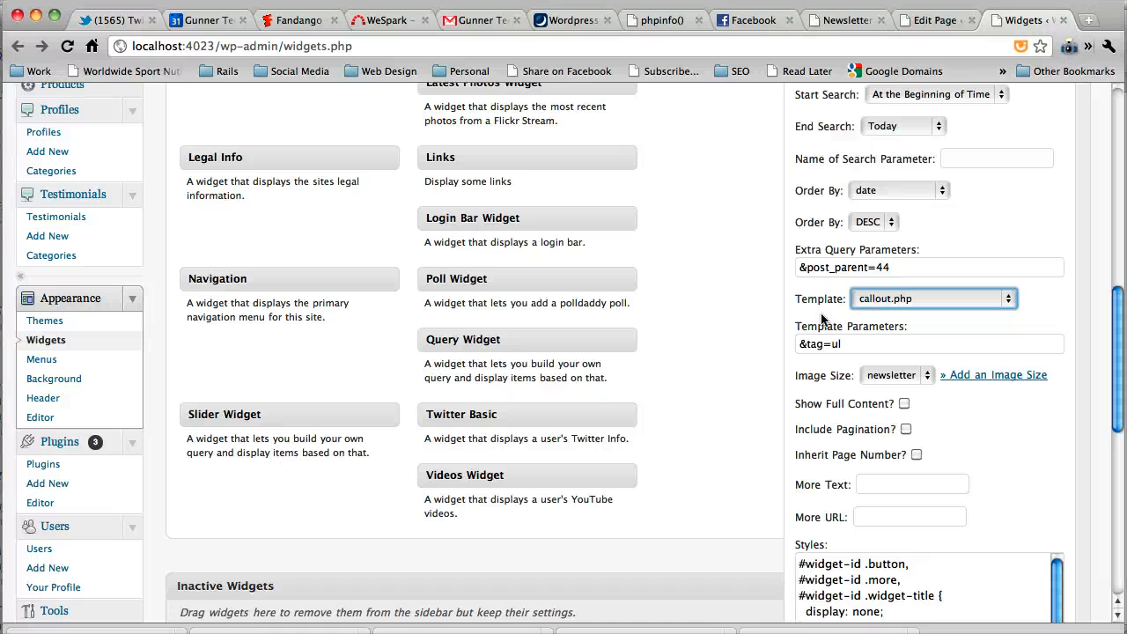
Review the widget's Image Size choices, keeping newsletter, and compare the setting with the thumbnails on the live Newsletter page.
scroll(822, 319, down, 2)
scroll(821, 319, down, 1)
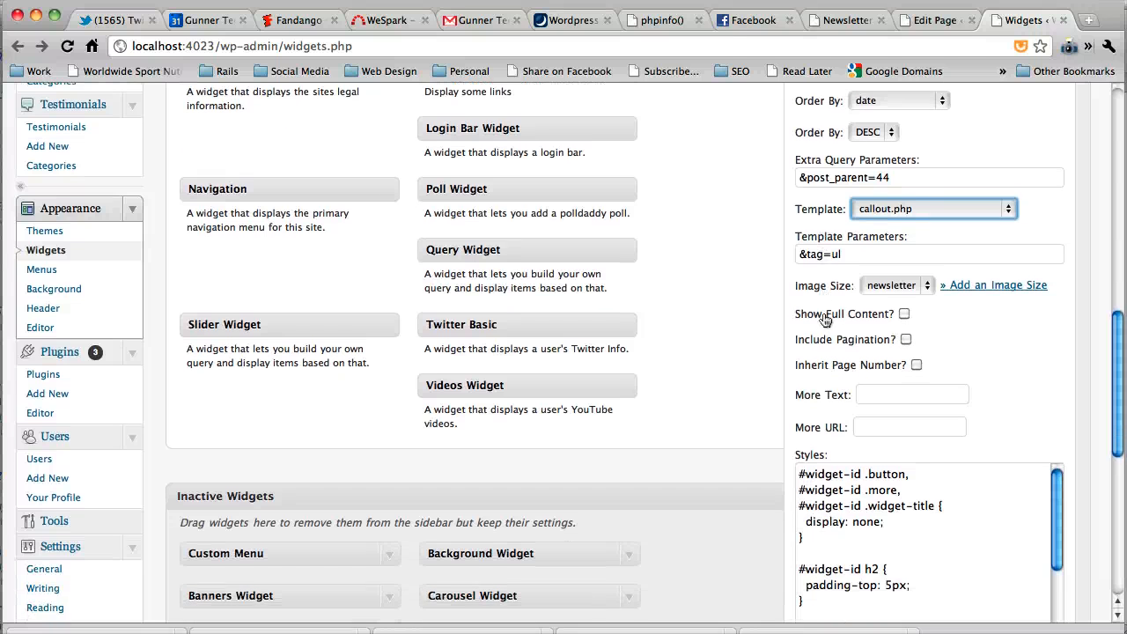
click(881, 293)
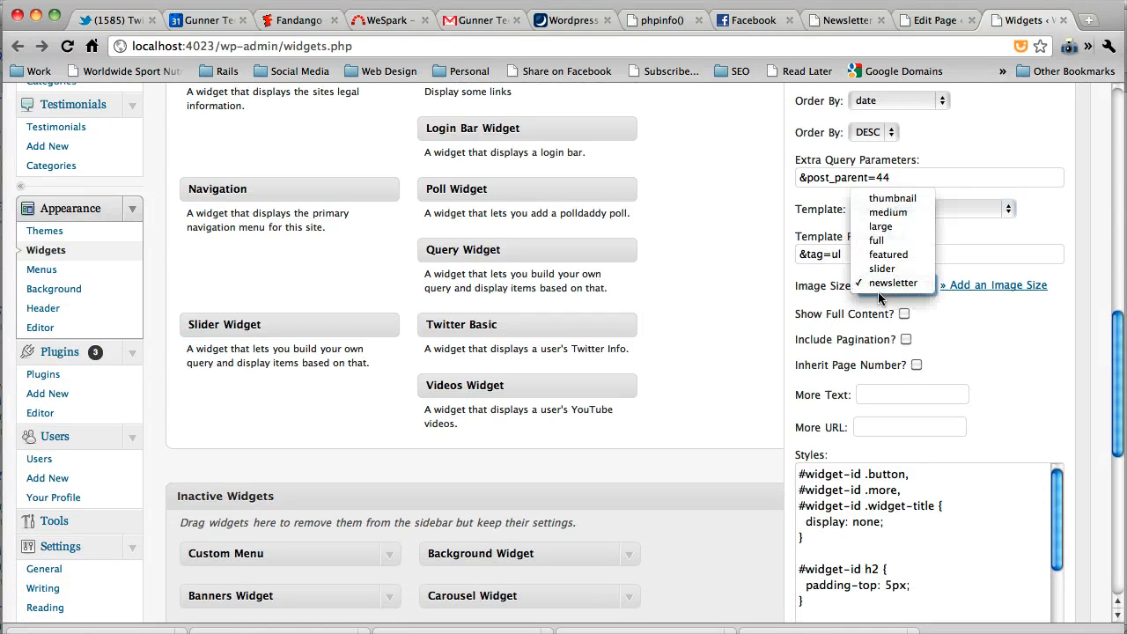
click(854, 301)
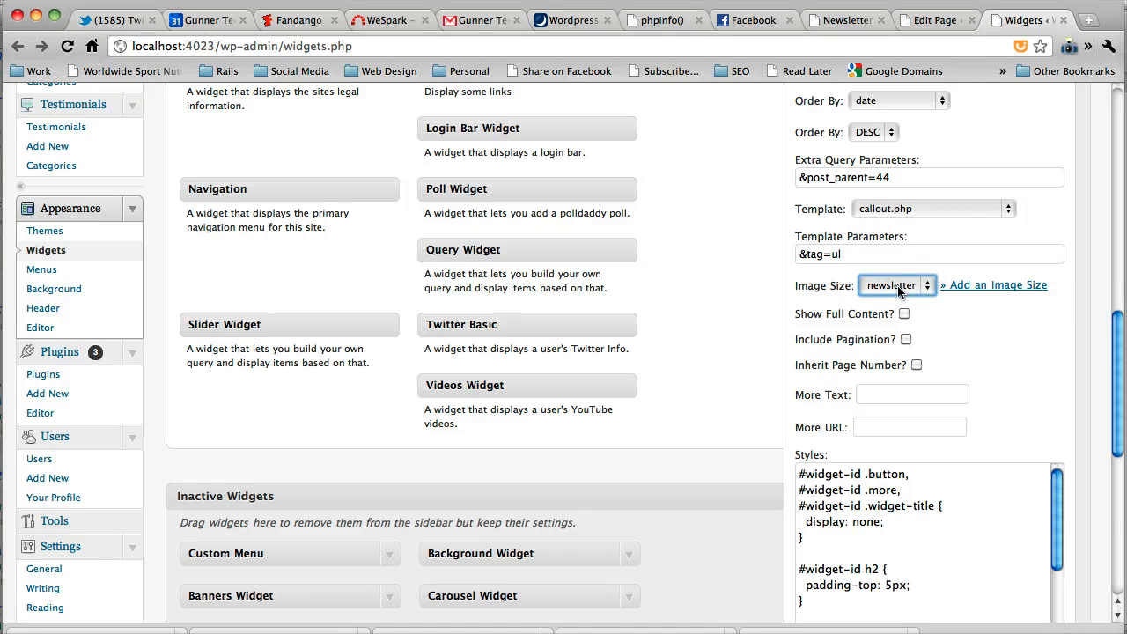
key(ctrl+shift+Tab)
key(ctrl+shift+Tab)
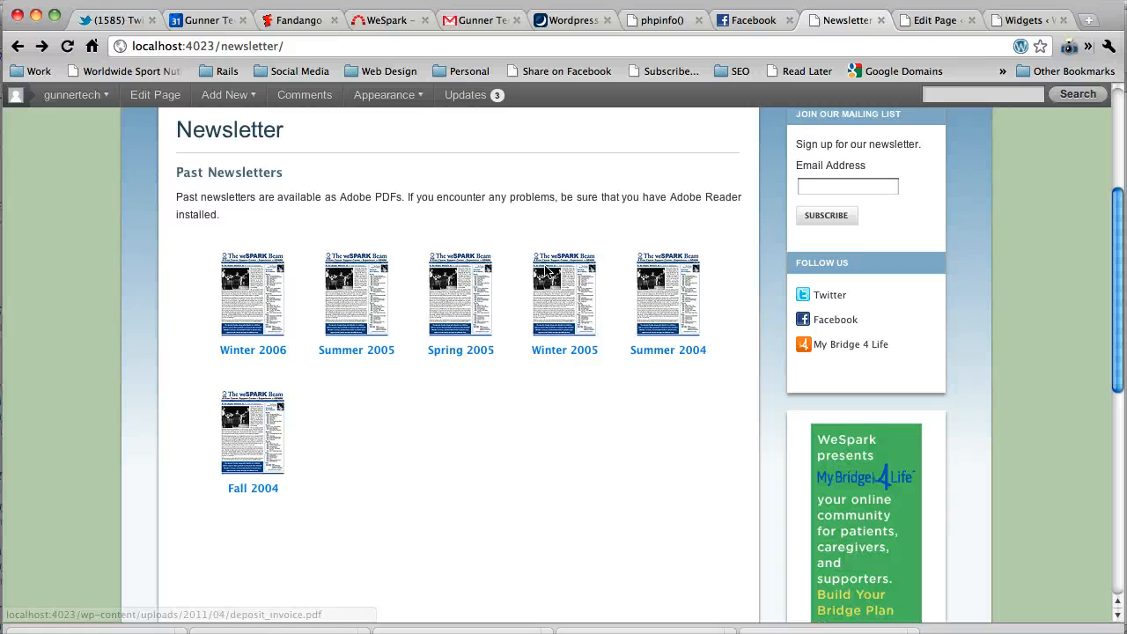
key(ctrl+Tab)
key(ctrl+Tab)
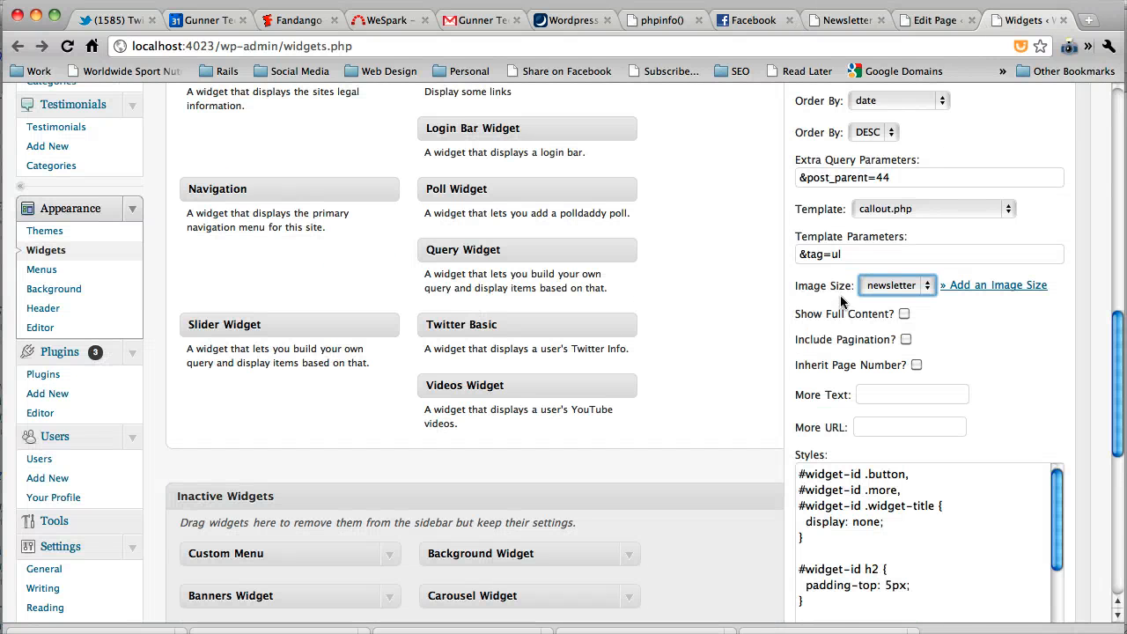
scroll(862, 313, down, 2)
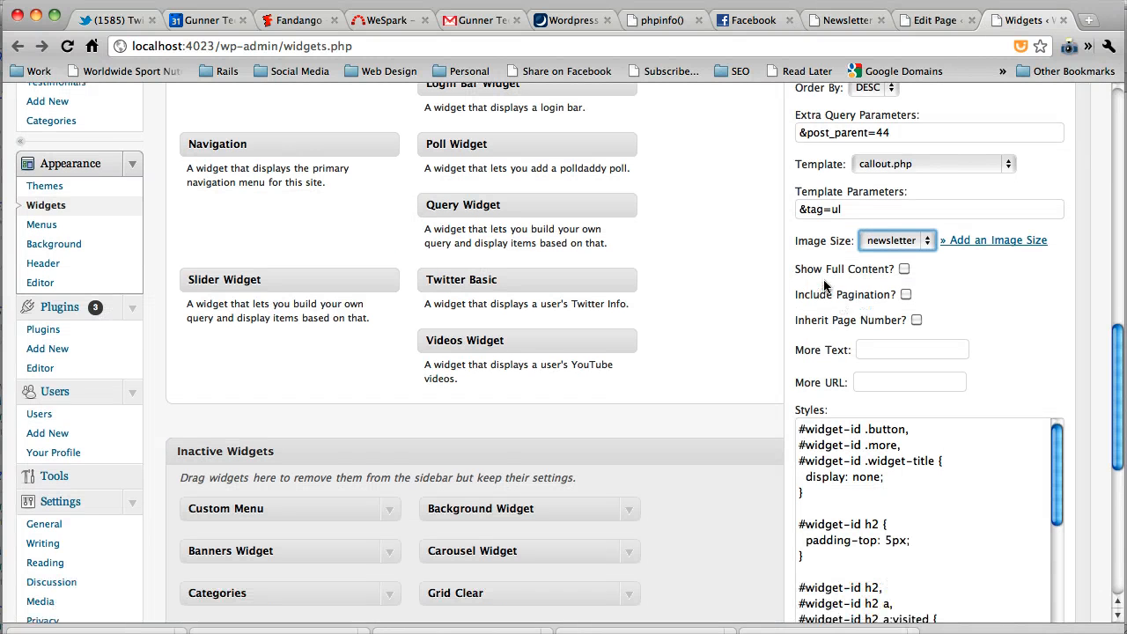